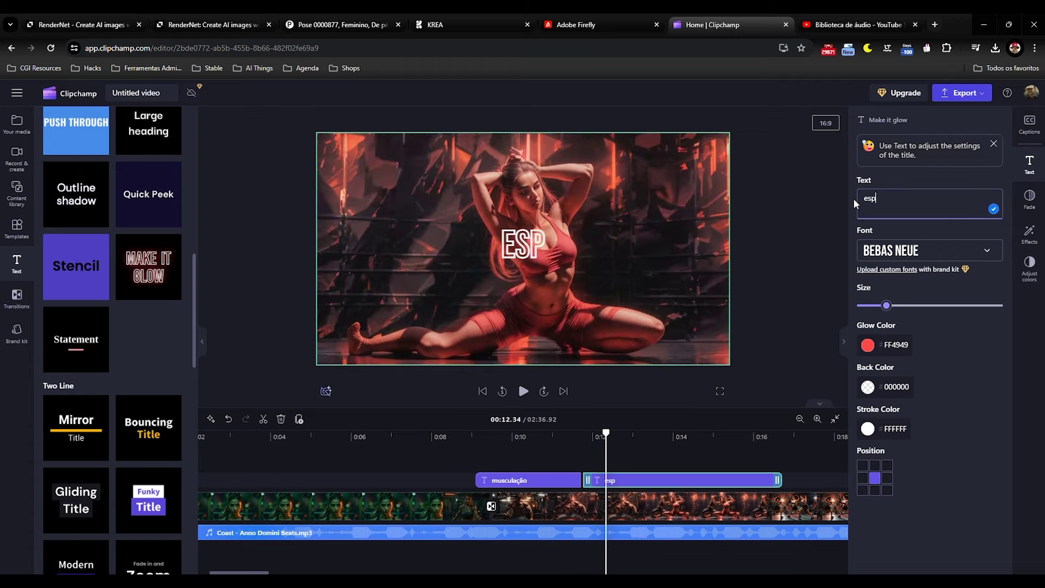
- Set the texts of the two glow titles following "musculação" to "espaço yoga" and "artes marciais", and check the playback
type("aço yo")
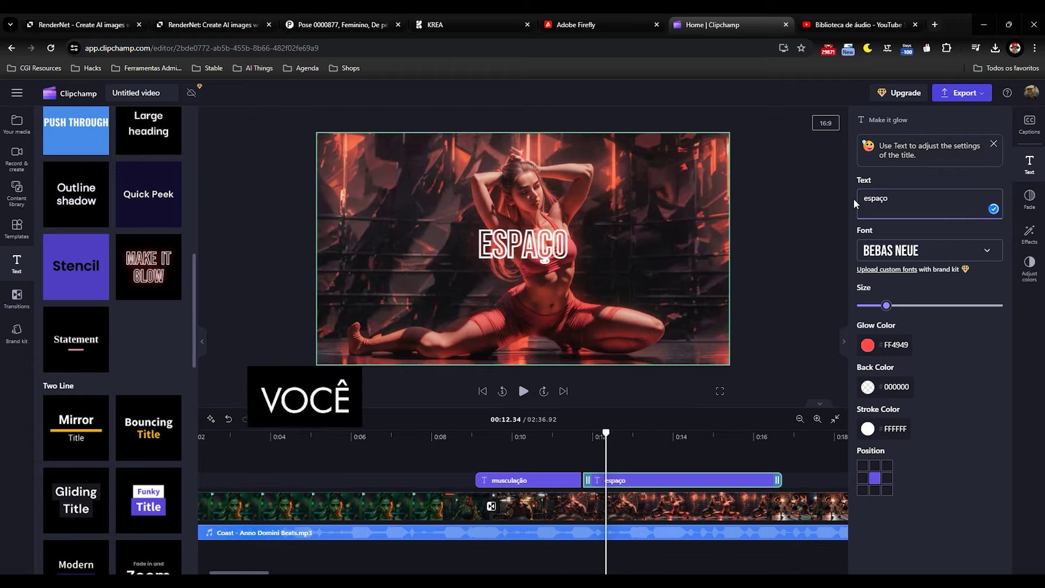
type("ga")
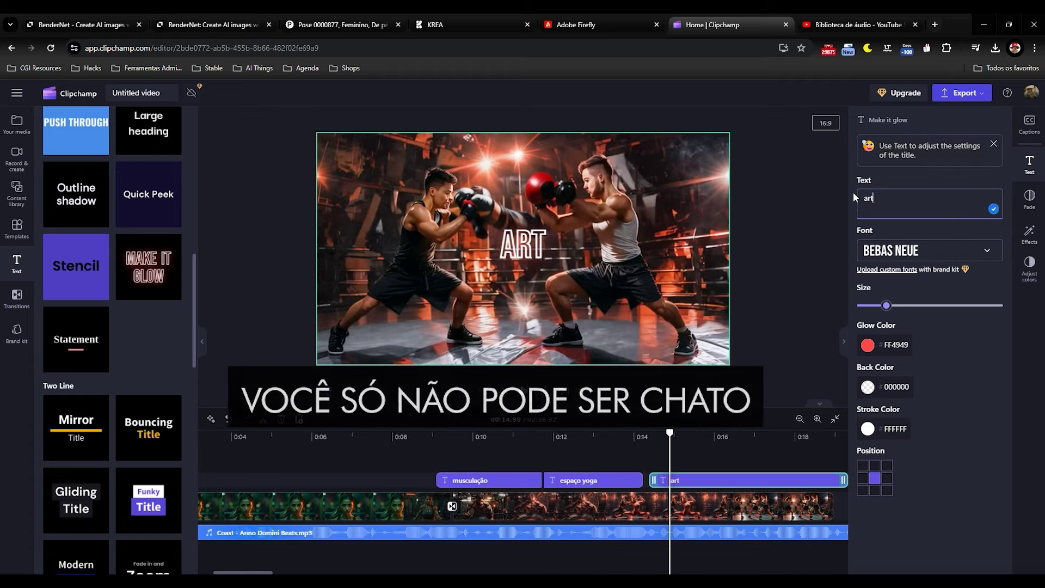
type("es marciais")
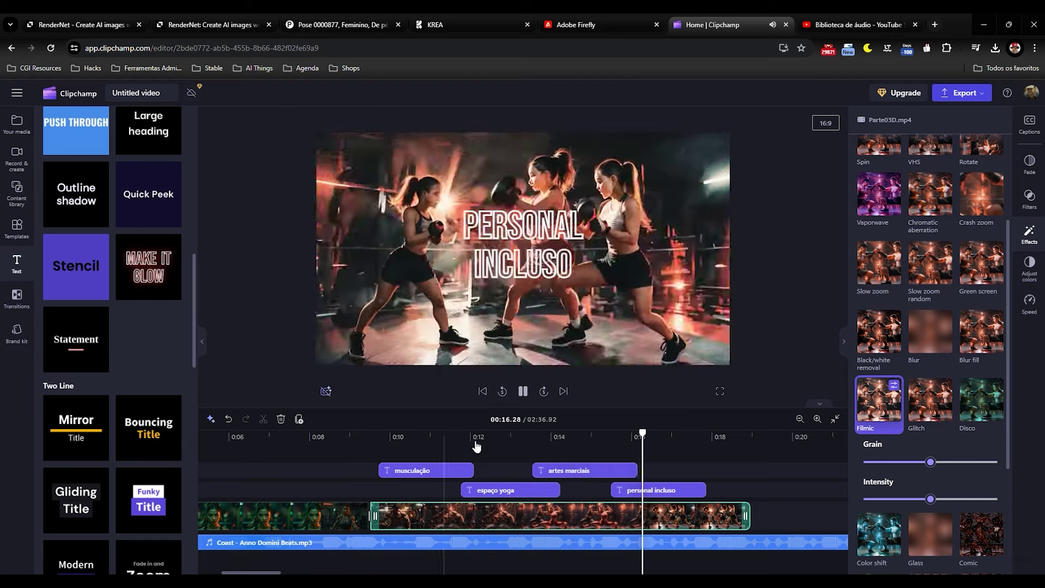
key("space")
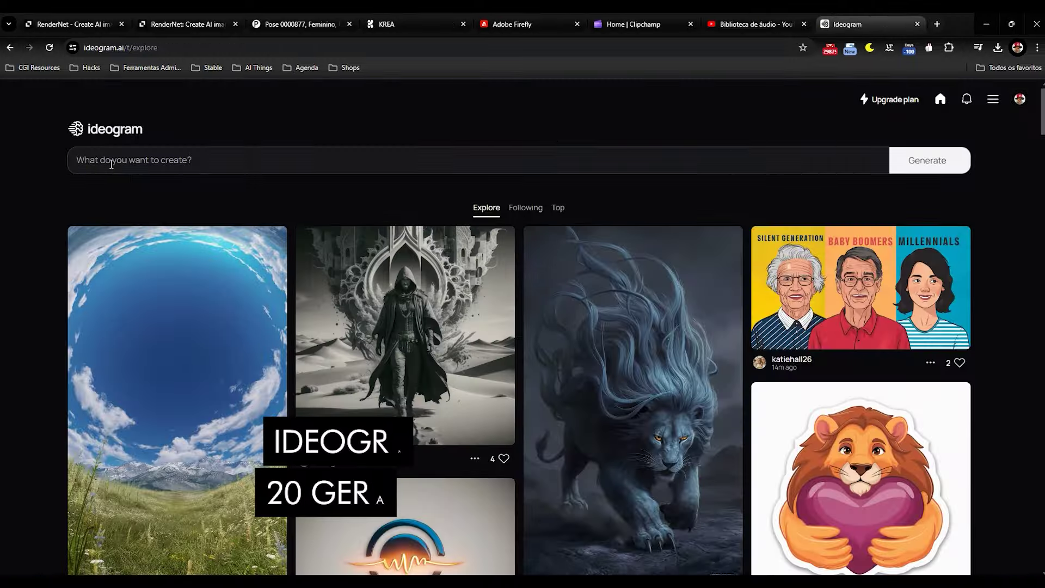
- Switch to Ideogram and write the prompt 'Bodybuilding gym logo with title "NonSense GYM", white background, vector, black and white'
left_click(111, 160)
type("gym")
key("BackSpace")
key("BackSpace")
key("BackSpace")
type("bodybuilding gym")
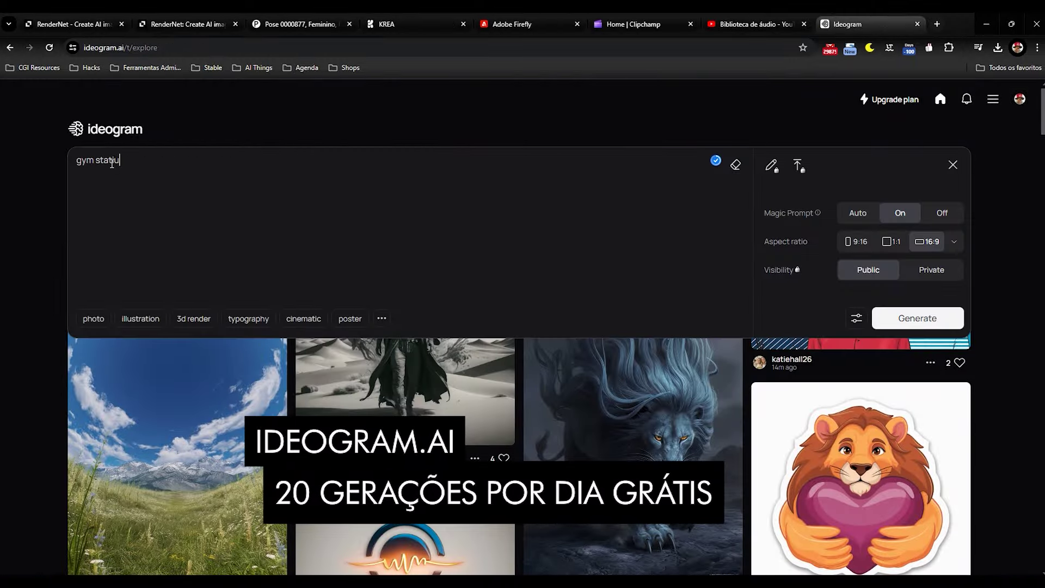
type(" logo with tytle \"NonSense GYM")
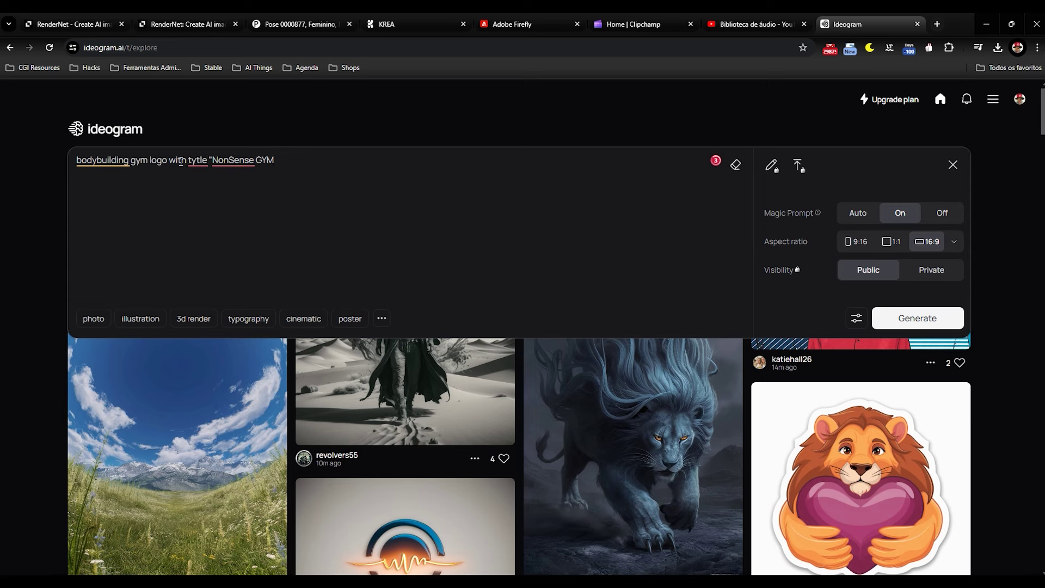
type(", w")
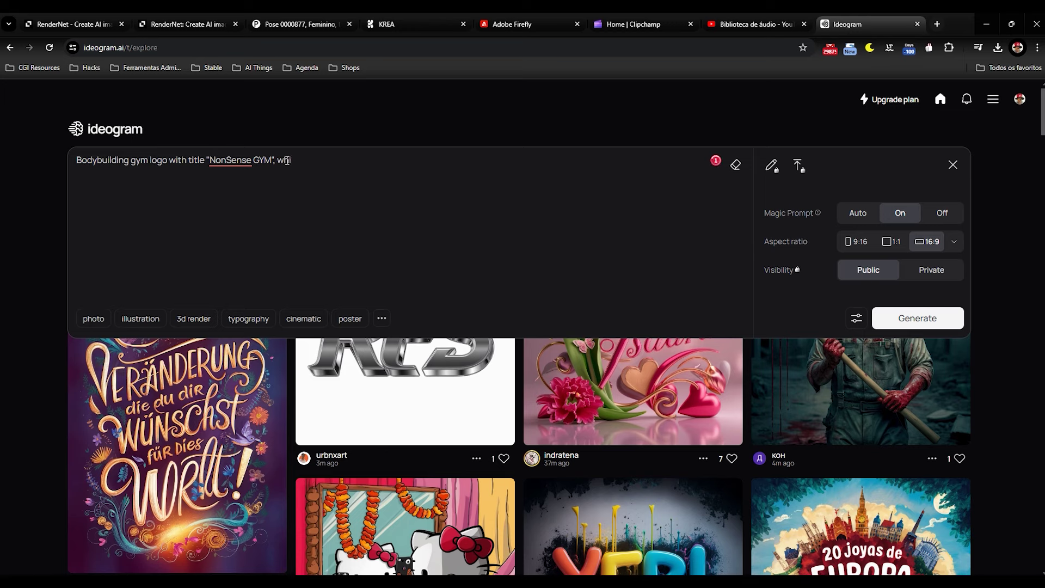
type("hite background, vector, black and white")
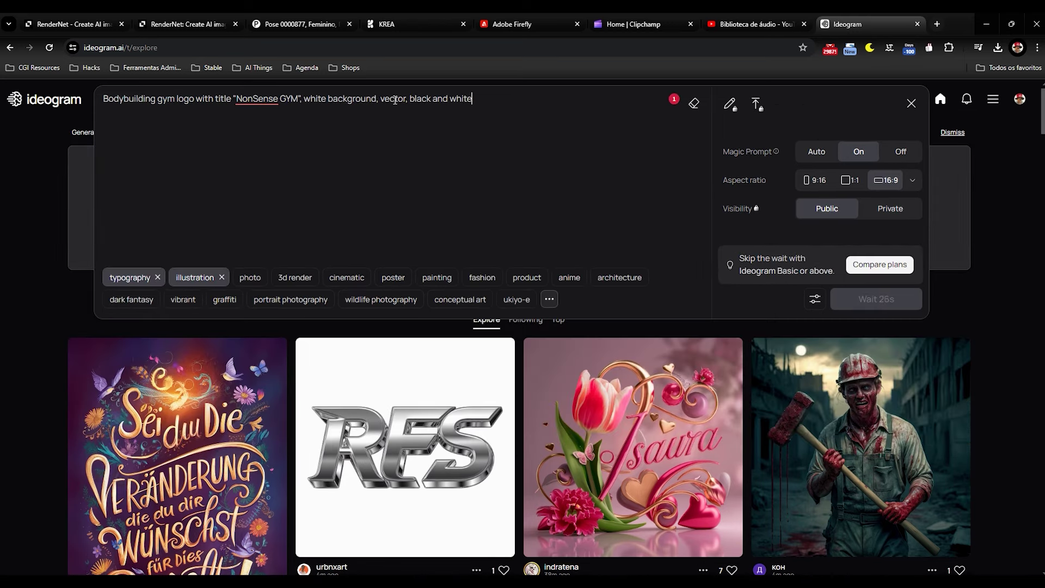
- Review the generated logos at full size and save the minimalist dumbbell logo above the "Nonsense GYM" lettering as an image
left_click(163, 218)
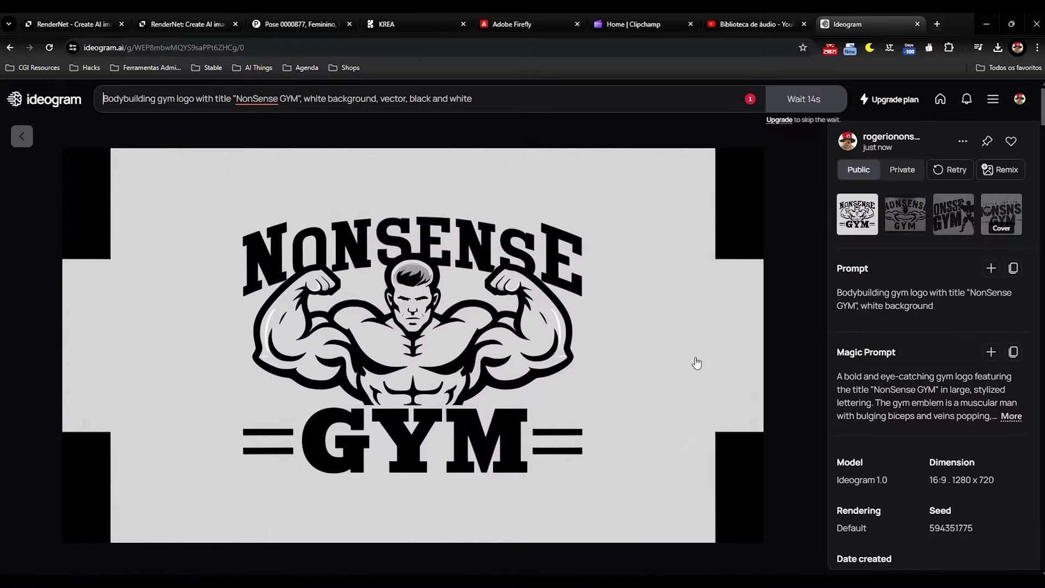
left_click(18, 322)
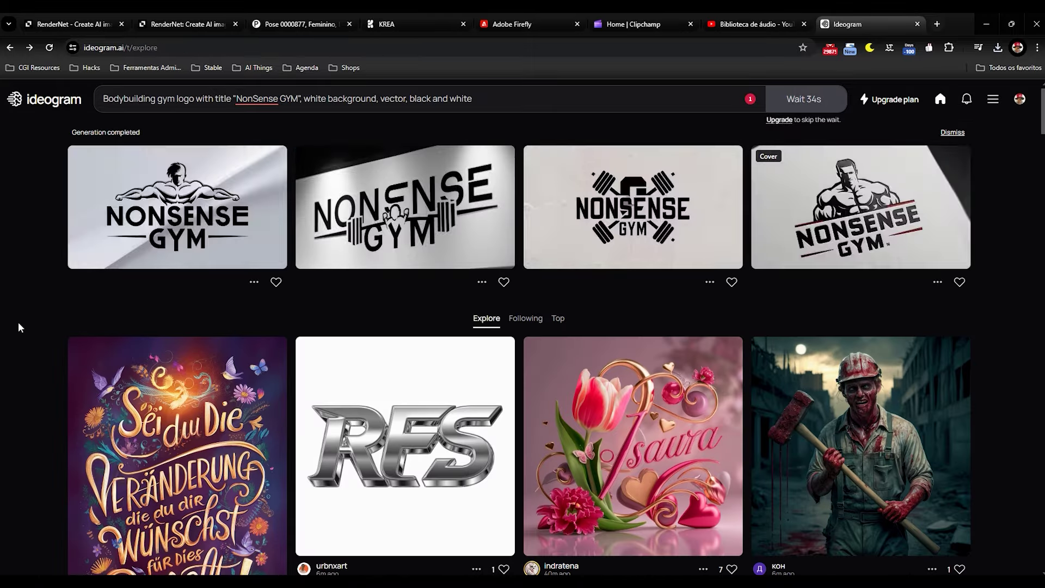
left_click(606, 264)
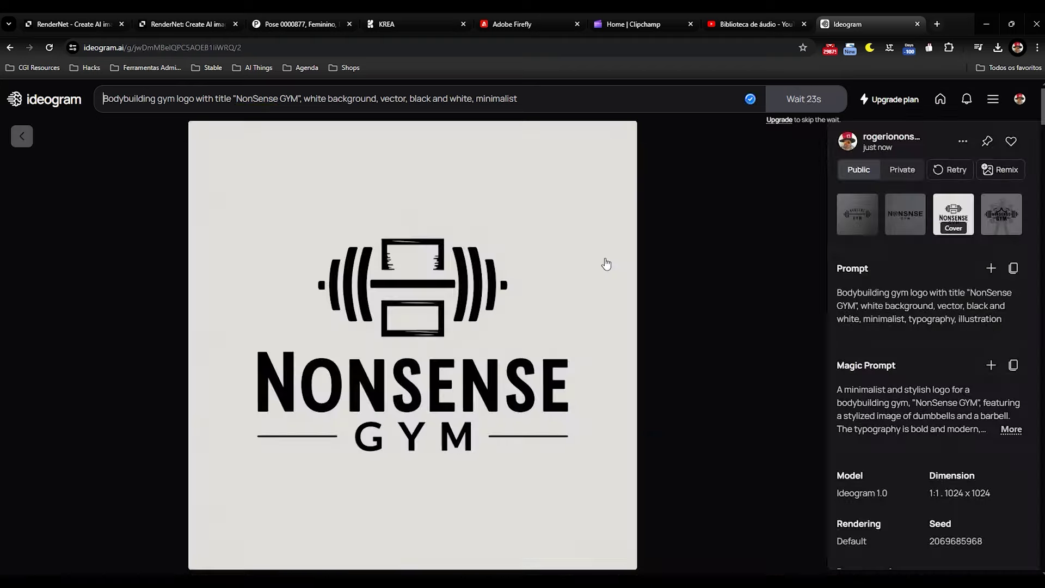
right_click(425, 331)
left_click(422, 329)
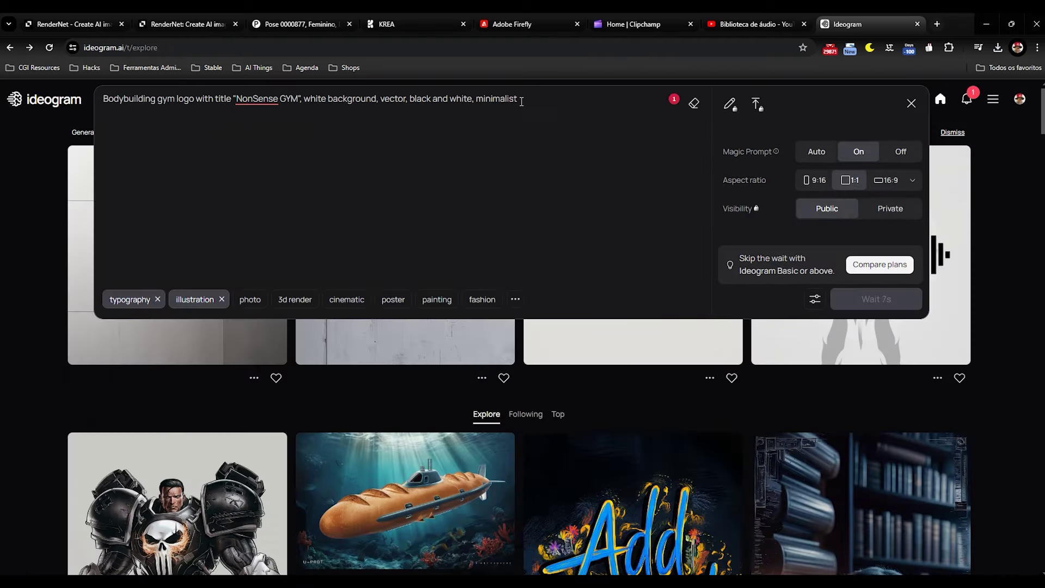
- Generate new logos with "bold type" added to the prompt, and save the white-background version with the barbell between the words
type("pe")
key("Return")
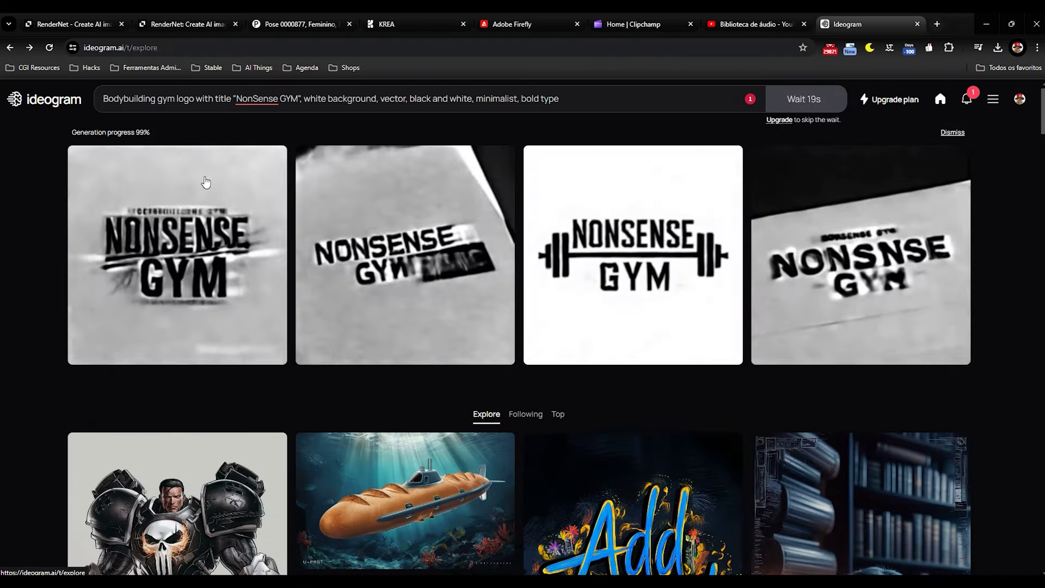
left_click(624, 238)
right_click(411, 292)
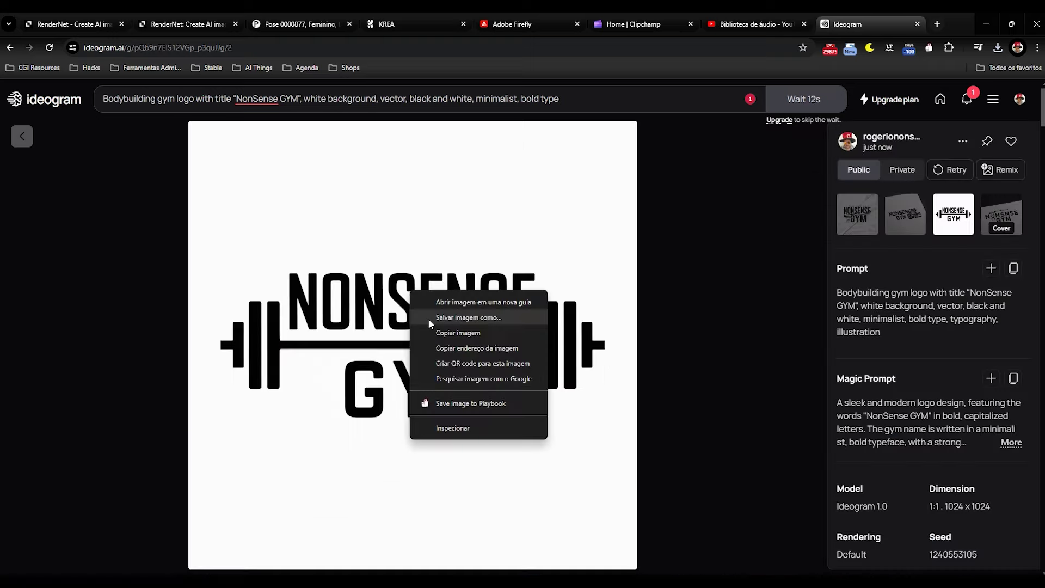
left_click(429, 320)
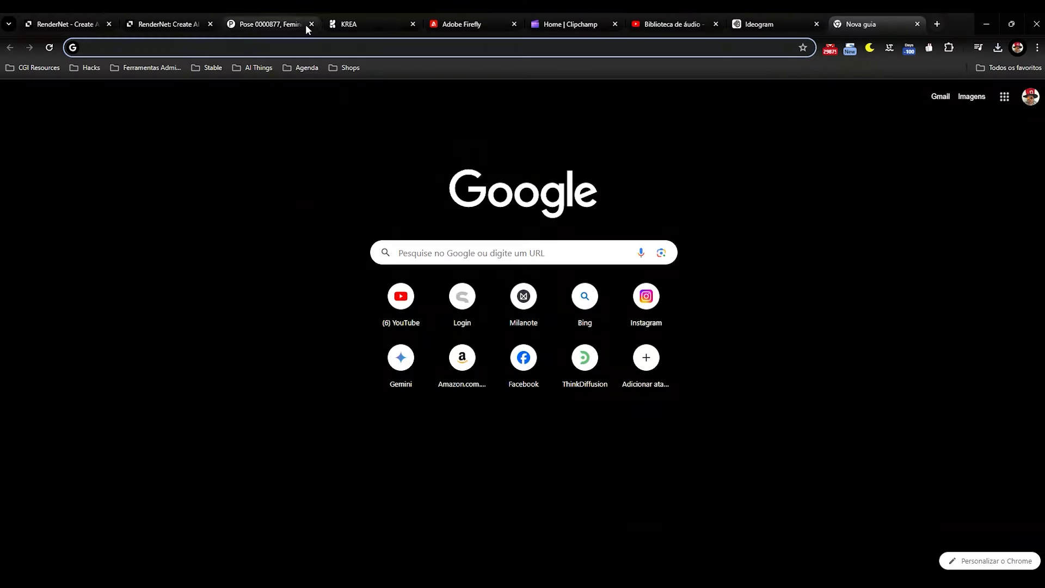
- Switch to KREA, open the Logo Illusions mini app and dismiss its introduction
left_click(349, 24)
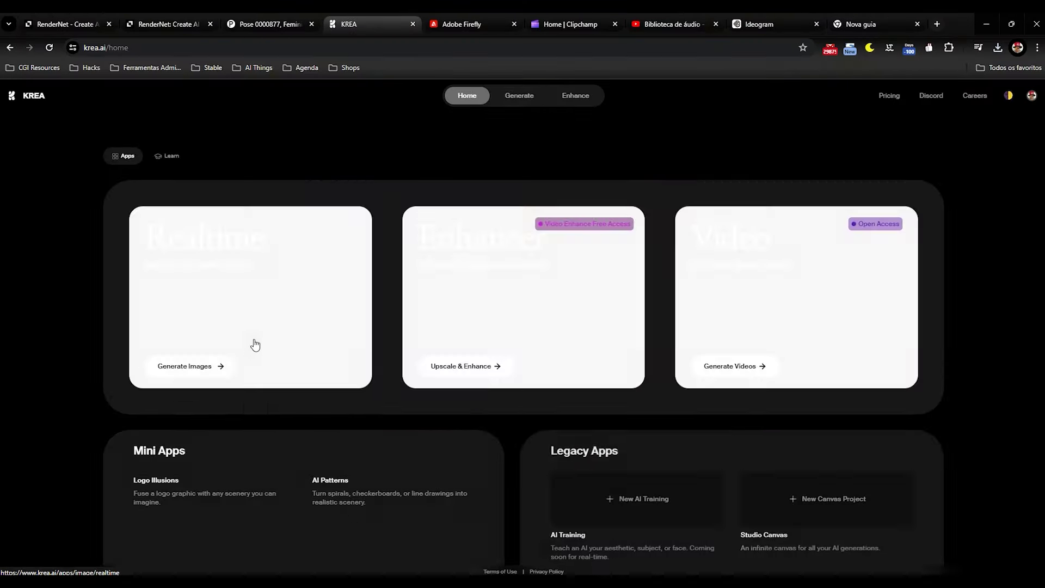
scroll(283, 305, "down", 1)
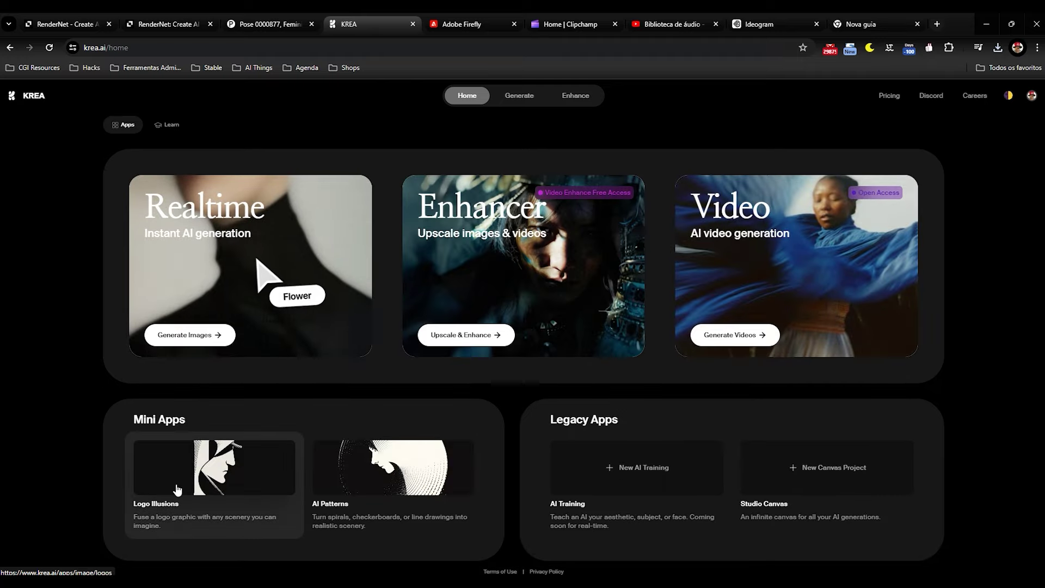
left_click(210, 474)
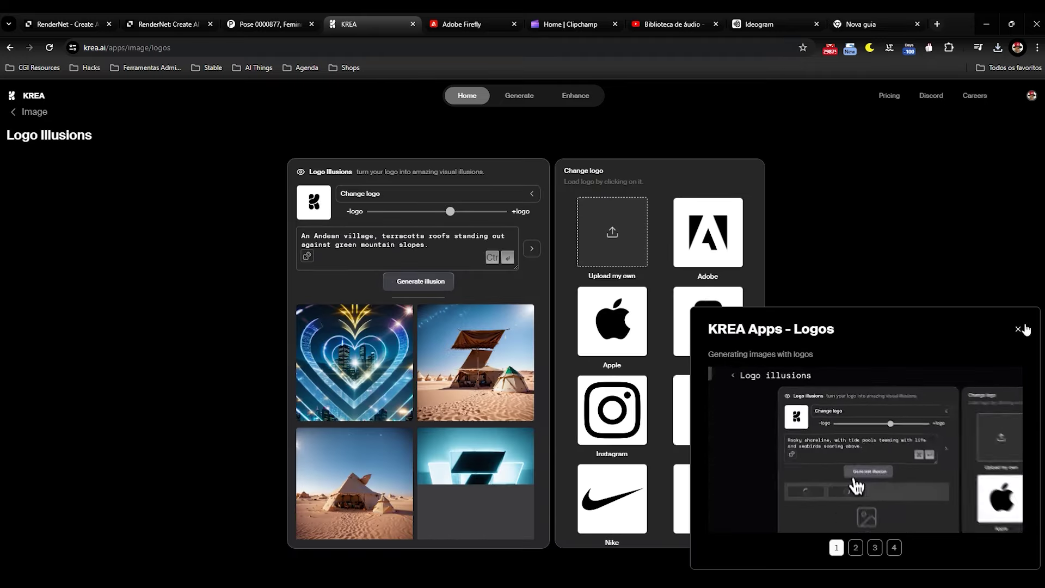
left_click(1019, 329)
- Replace the illusion prompt with "bodybuilding gym with red neon lights and gym machines"
double_click(311, 238)
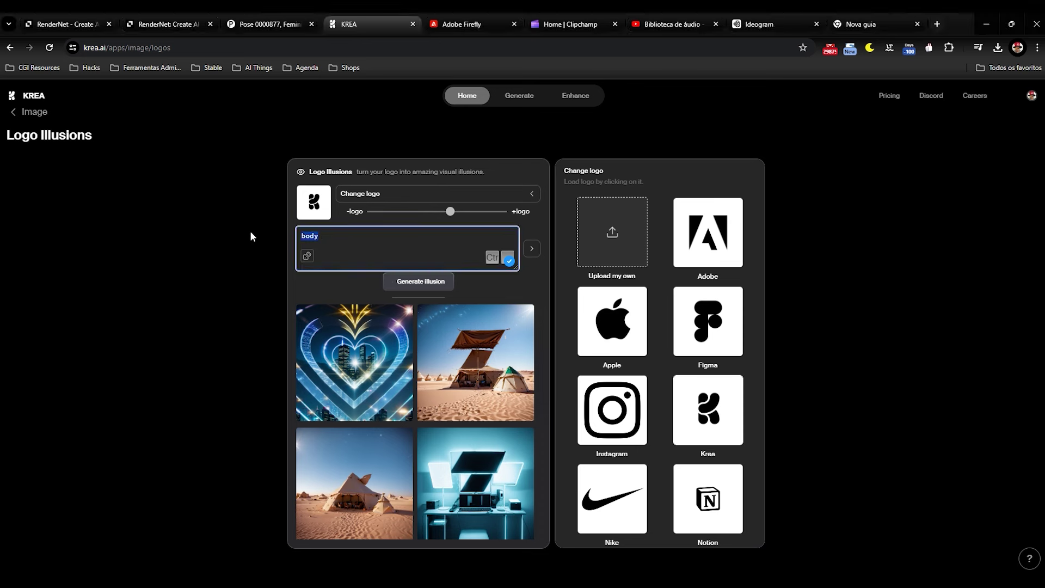
type("with red neon lights and gym")
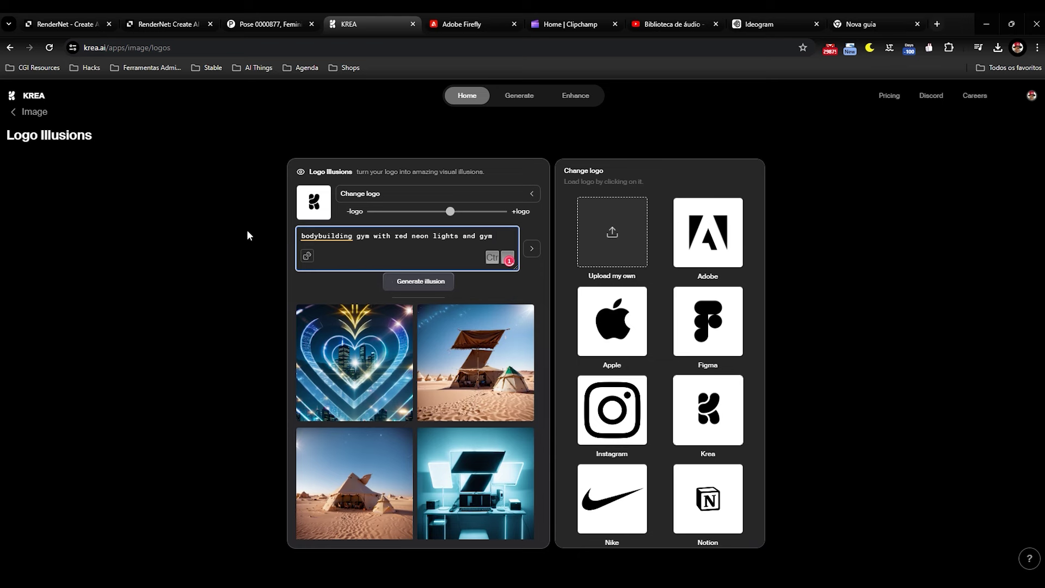
type("achines")
- Upload the saved NonSense GYM barbell logo from the logos folder as the custom logo and generate the illusion
left_click(605, 231)
left_click(374, 158)
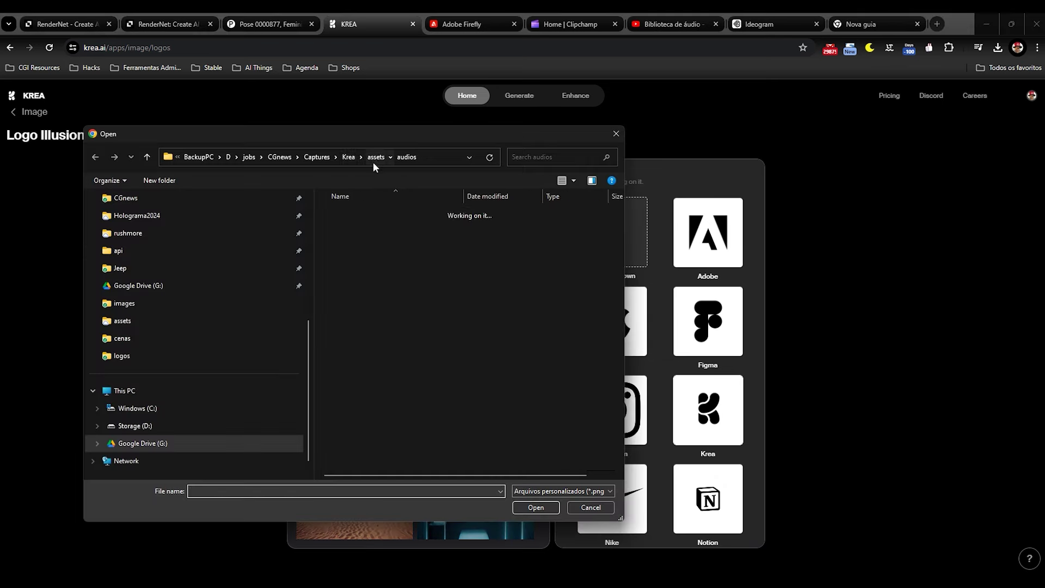
double_click(345, 266)
left_click(471, 221)
left_click(523, 508)
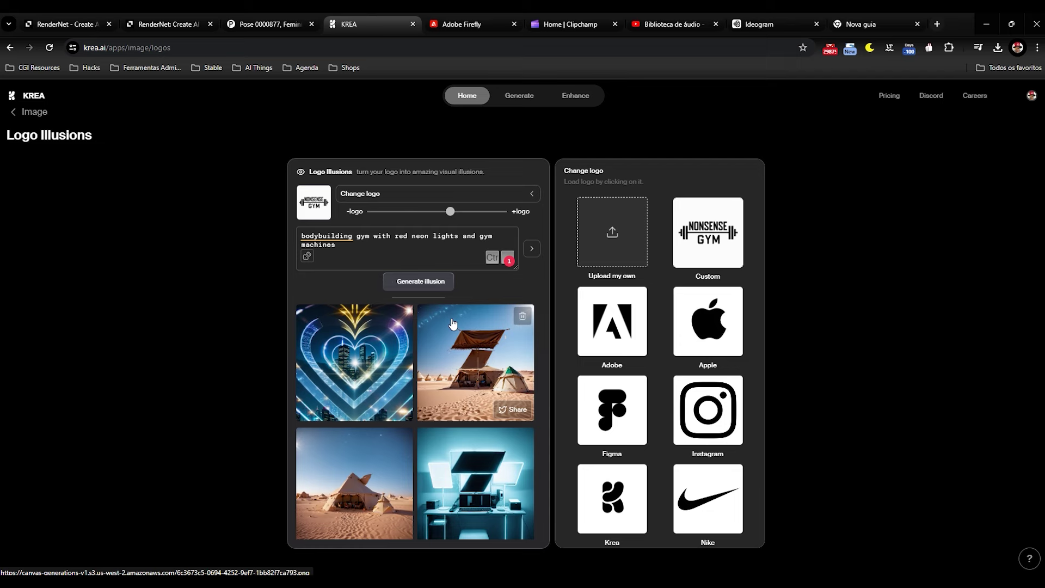
left_click(420, 281)
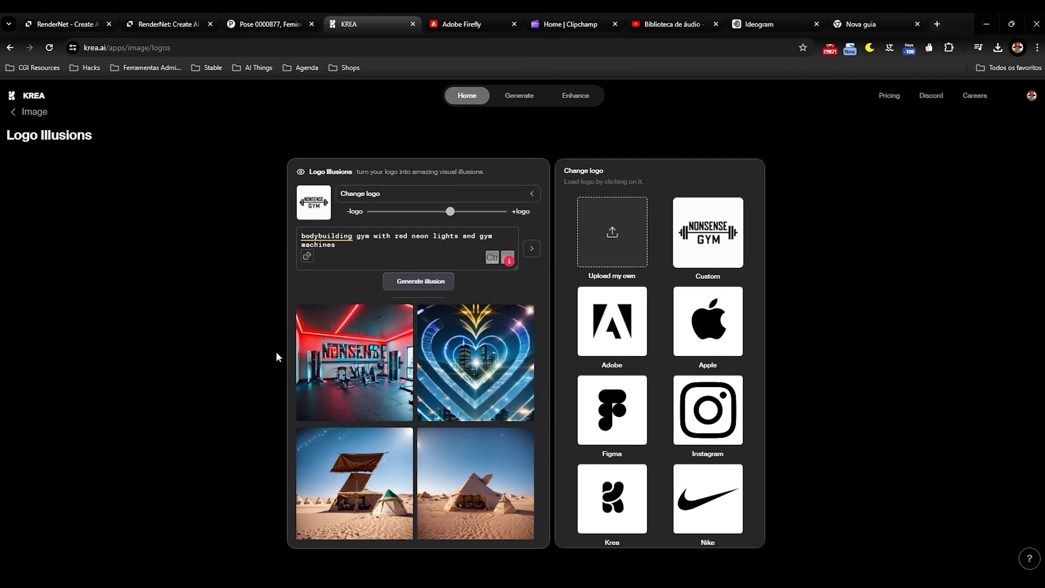
- View the generated gym image at full size, then generate another illusion with the logo strength at 80%
left_click(369, 355)
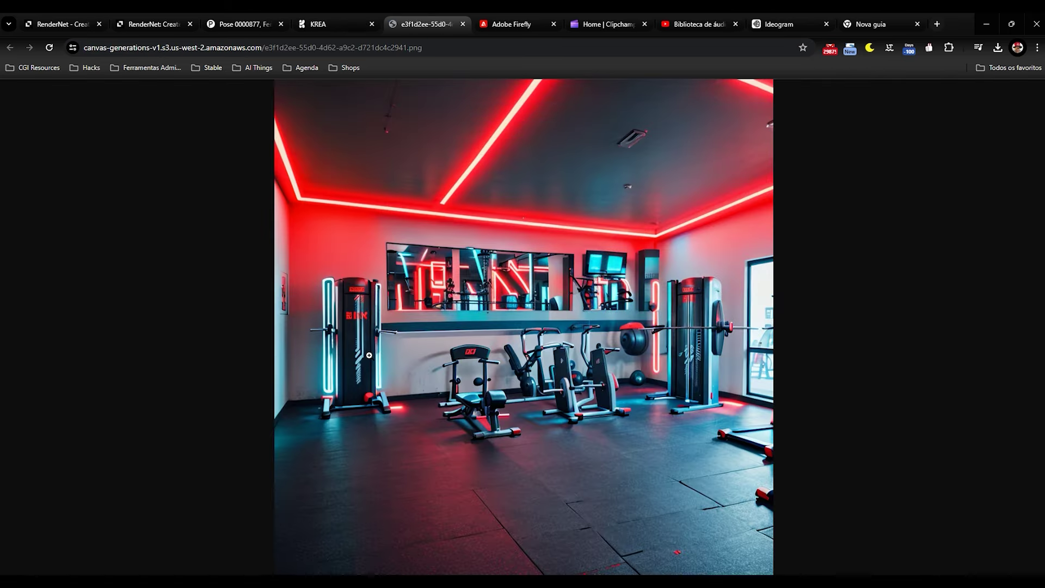
key("ctrl+shift+Tab")
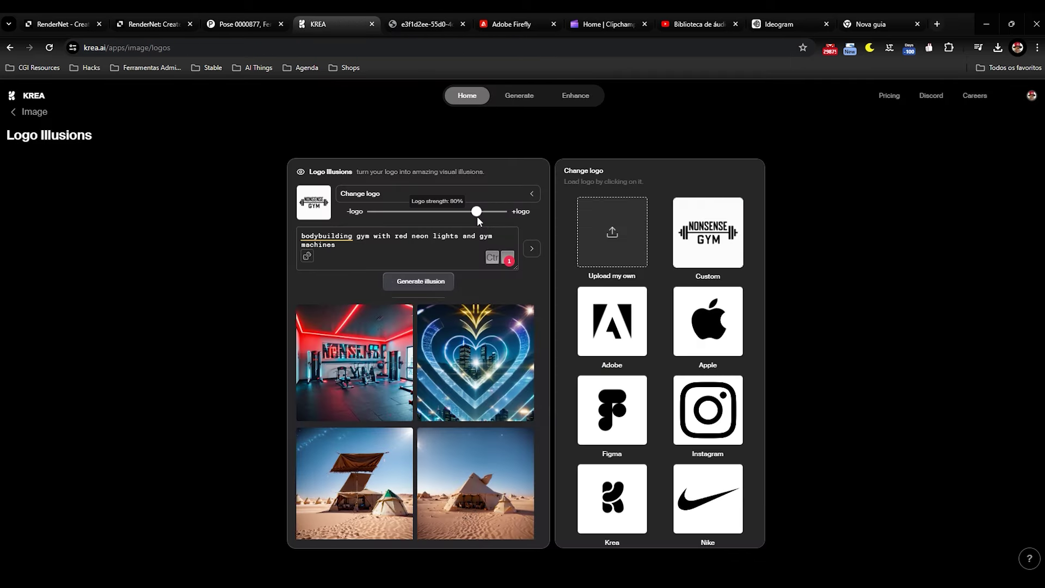
left_click(420, 281)
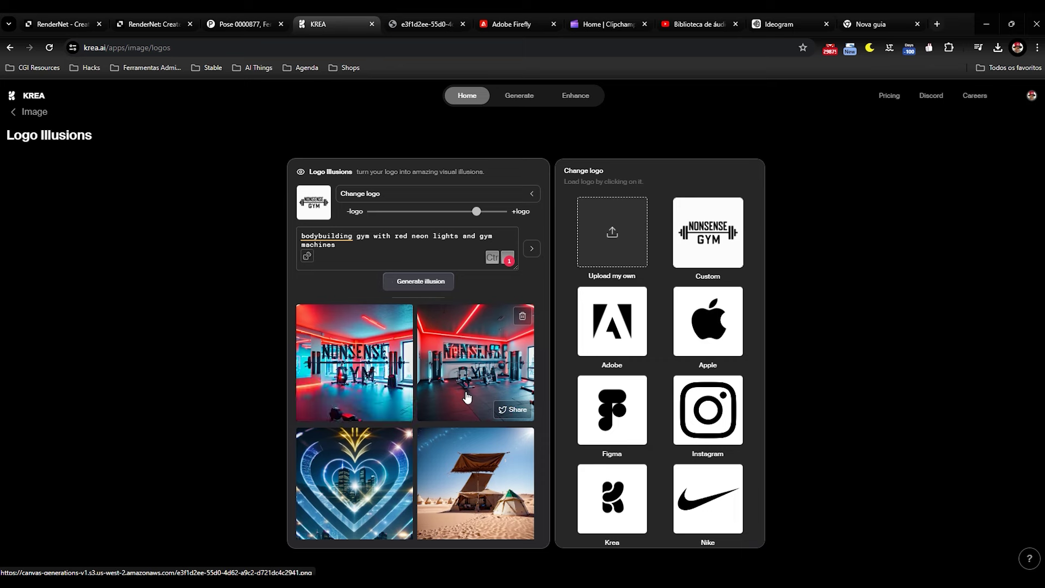
- Open the newest gym illusion at full size, save it as a PNG in the logos folder and return to Logo Illusions
left_click(362, 353)
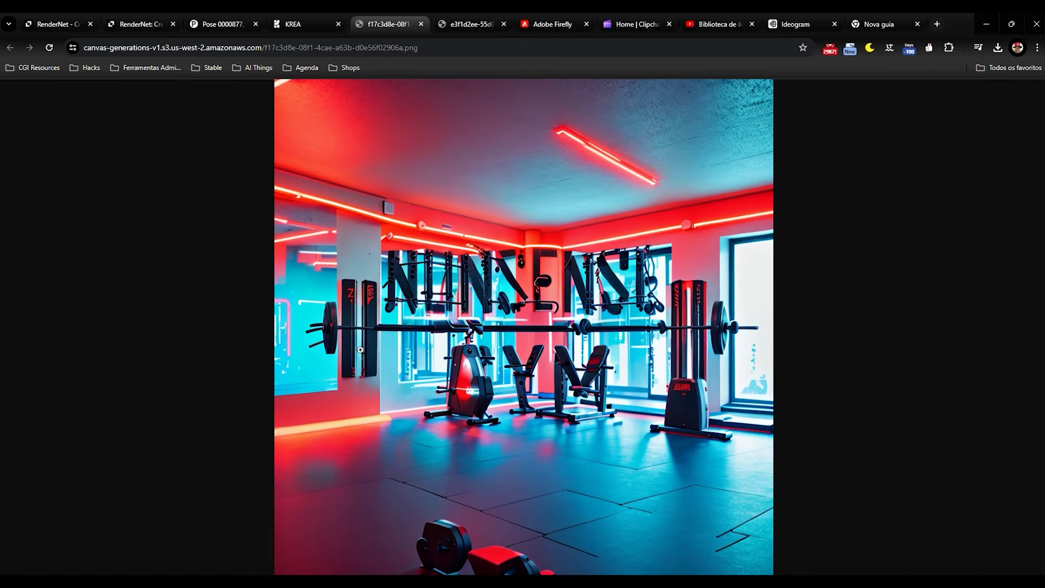
right_click(533, 278)
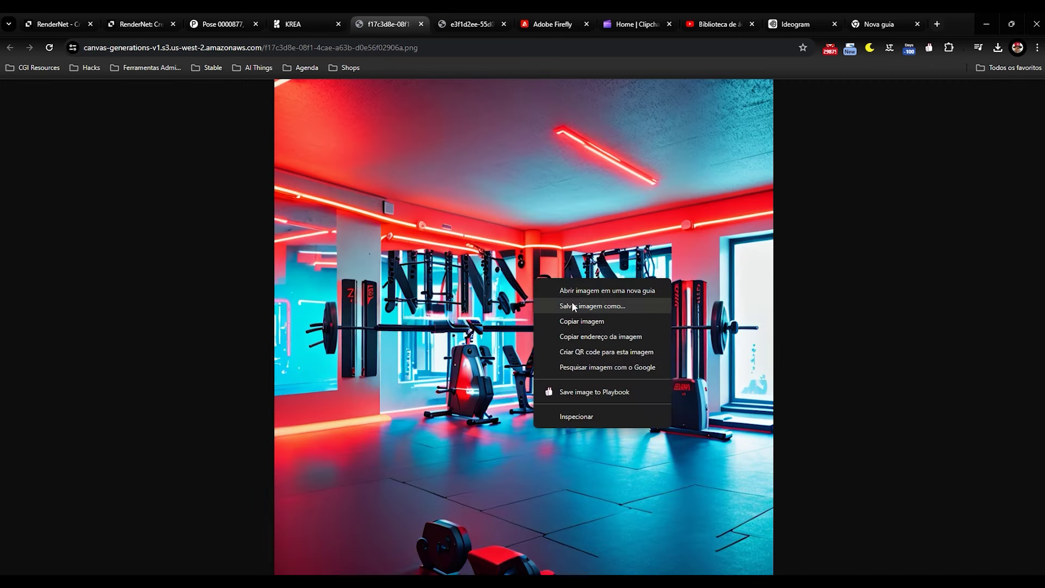
left_click(572, 307)
key("Return")
key("ctrl+shift+Tab")
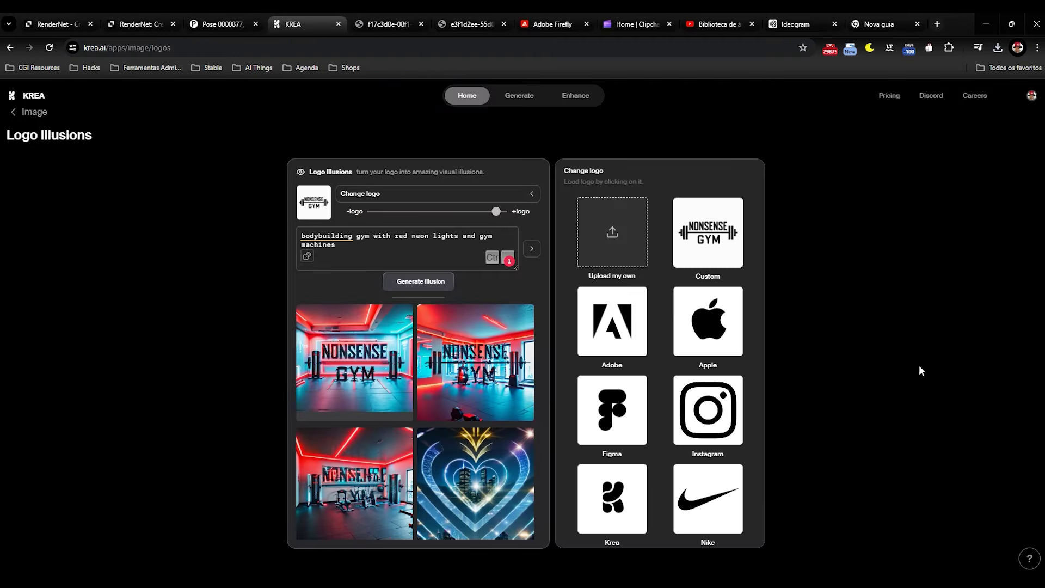
- Save the gym illusion generated with the stronger logo setting as nonsense05.png in the logos folder
key("ctrl+Tab")
right_click(559, 262)
left_click(572, 287)
left_click(469, 221)
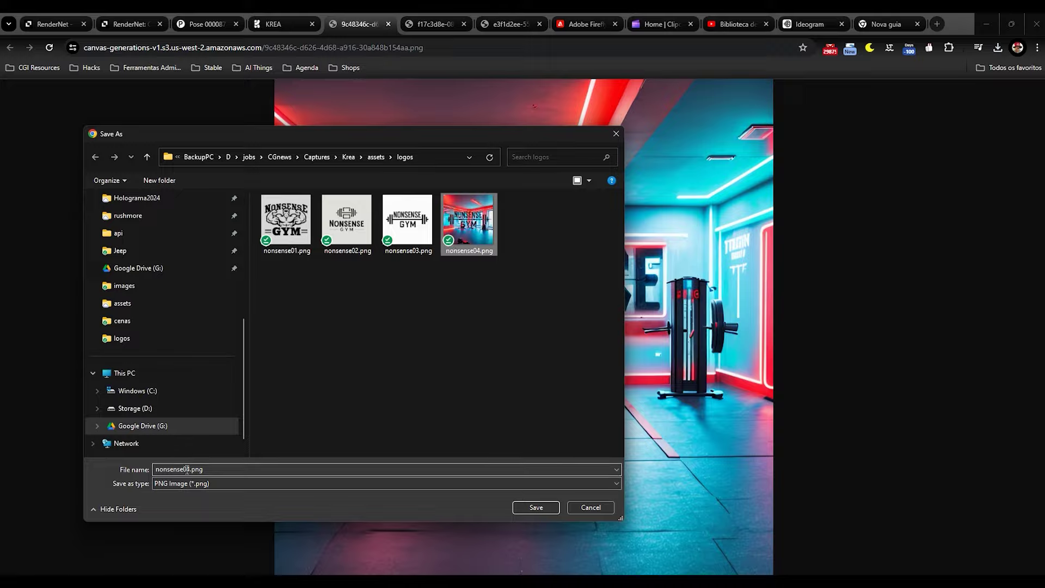
key("BackSpace")
type("5")
key("Return")
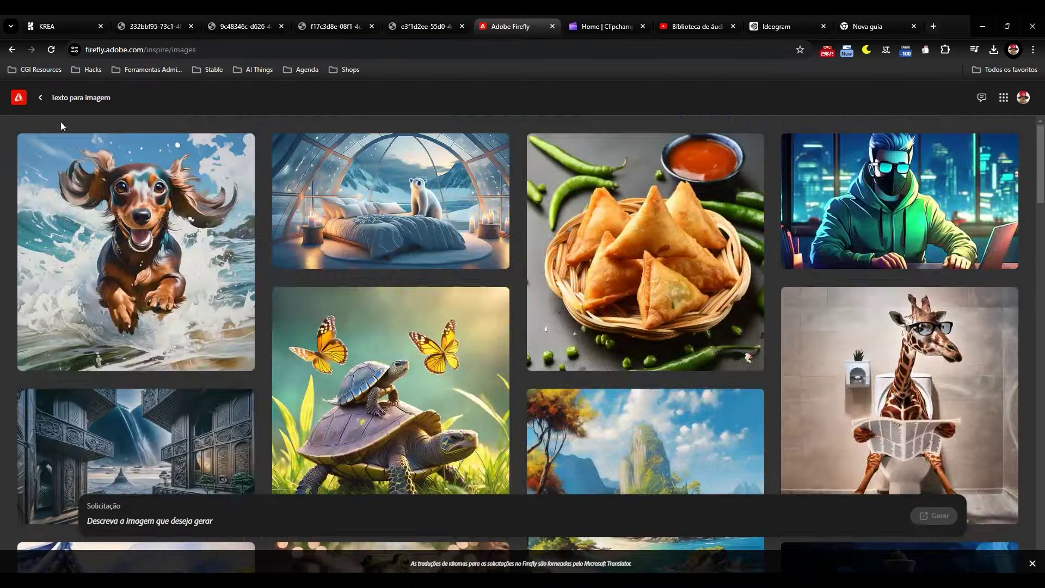
- Switch to Adobe Firefly, return to its home page and open the Expansão generativa (prévia) tool
scroll(289, 375, "down", 5)
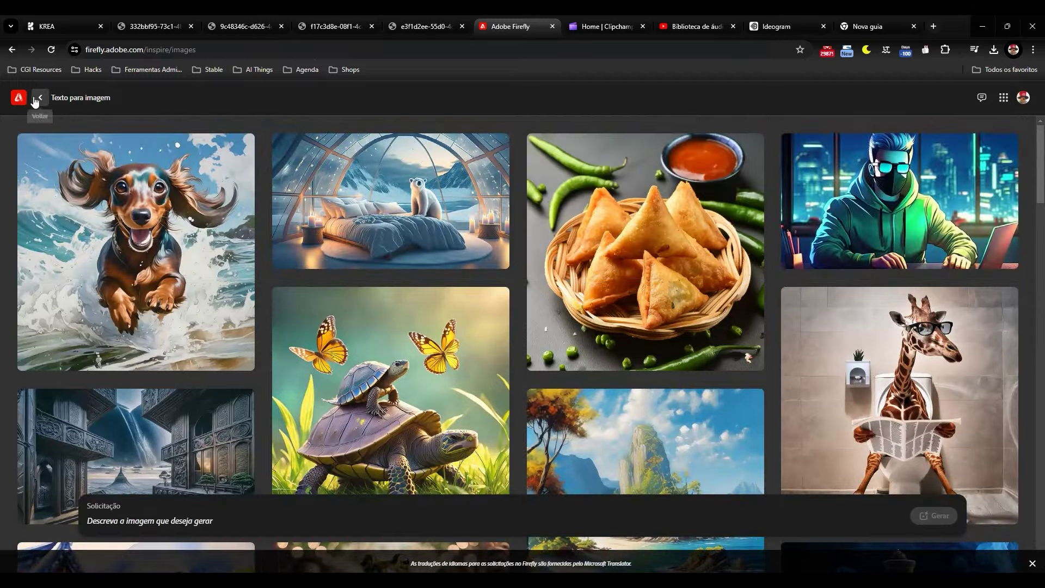
left_click(40, 97)
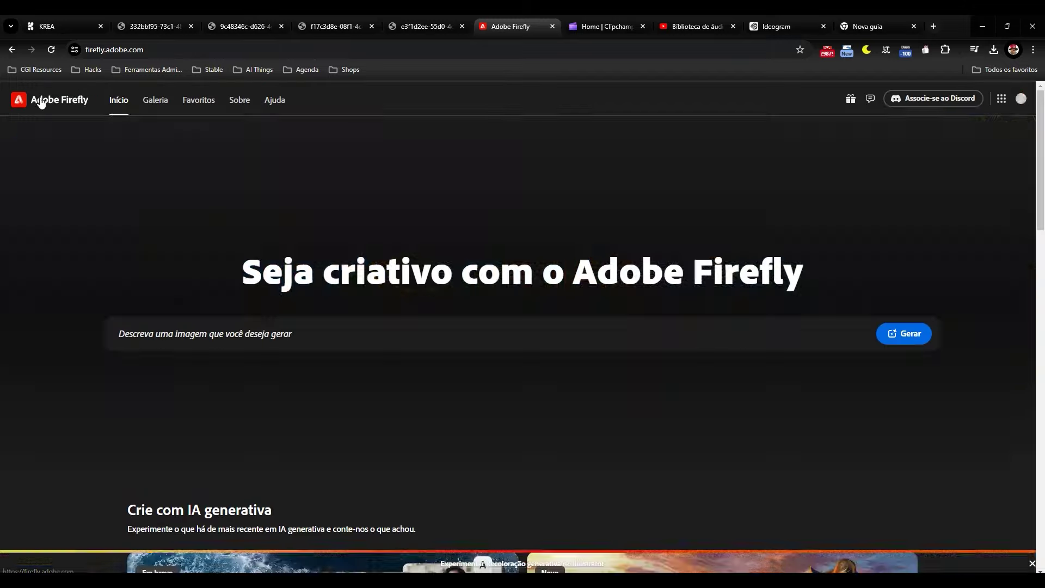
scroll(516, 336, "down", 5)
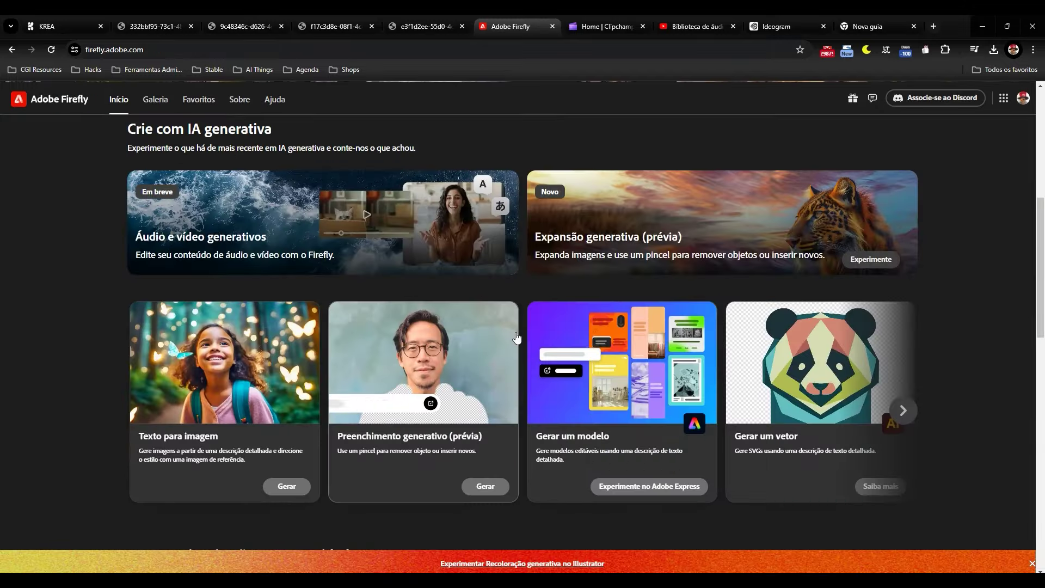
left_click(688, 267)
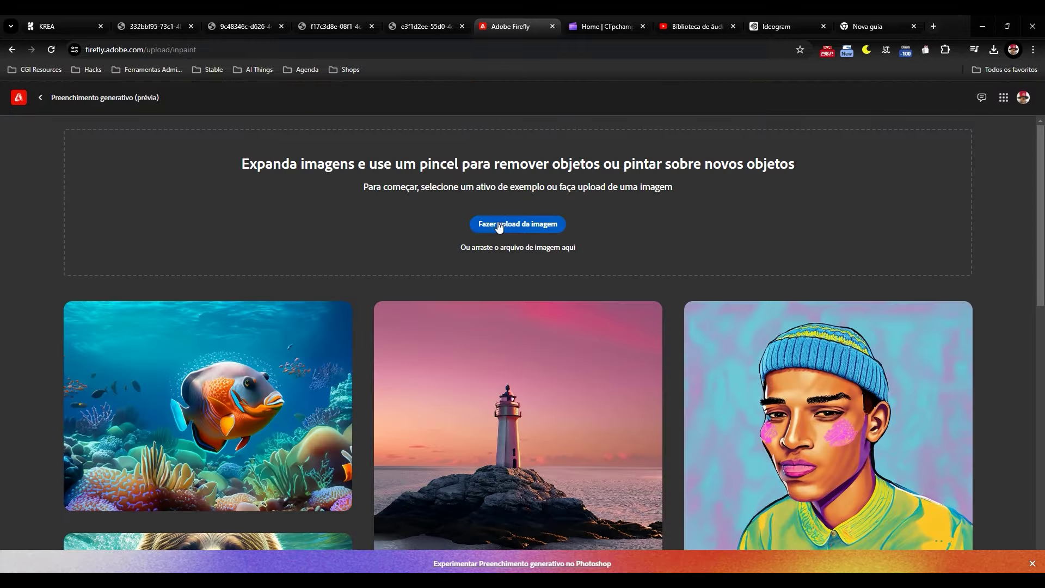
- Upload nonsense05.png to the generative fill tool and choose the Expandir mode
left_click(490, 225)
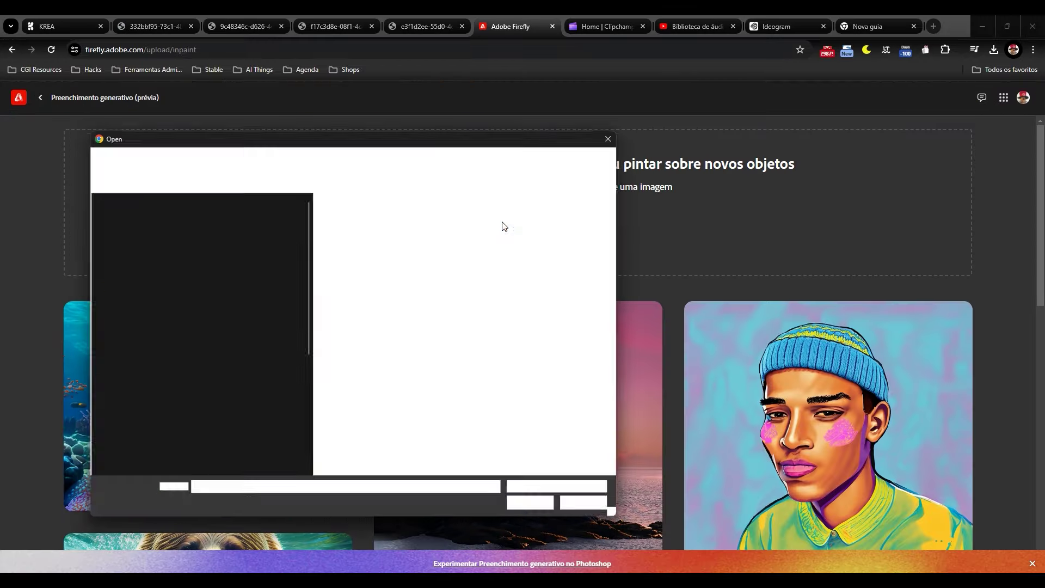
double_click(471, 294)
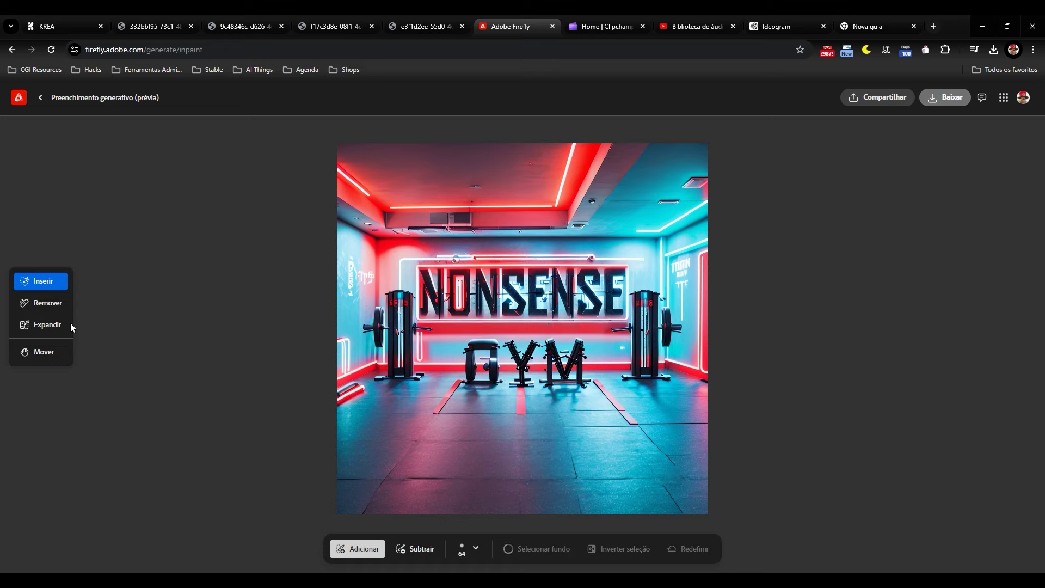
left_click(72, 327)
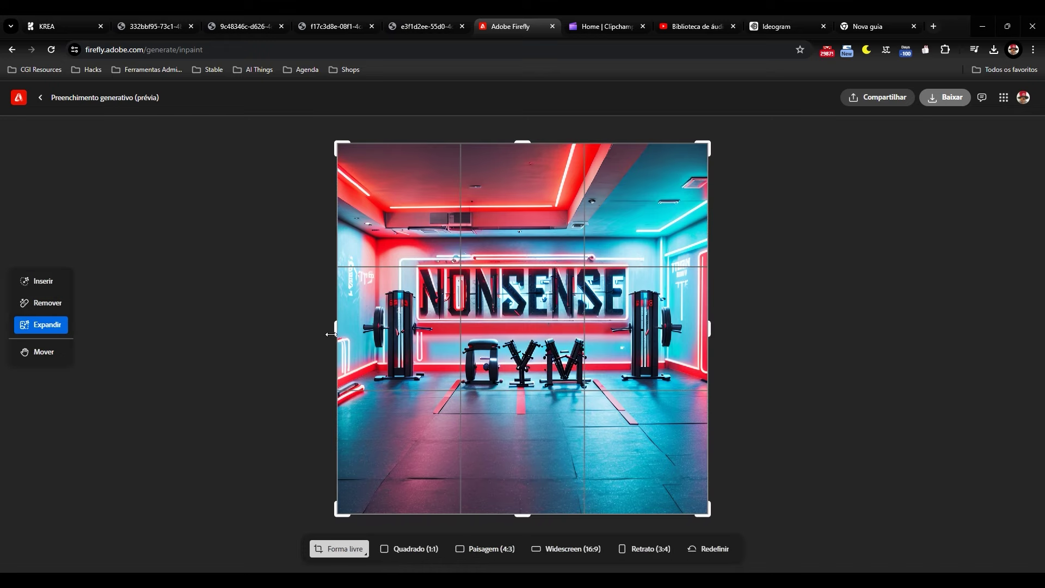
- Extend the free-form canvas on all four sides of the gym image and generate the expansion without a prompt
left_click_drag(334, 338, 224, 332)
left_click_drag(803, 328, 896, 334)
left_click_drag(524, 140, 535, 118)
left_click_drag(523, 539, 526, 436)
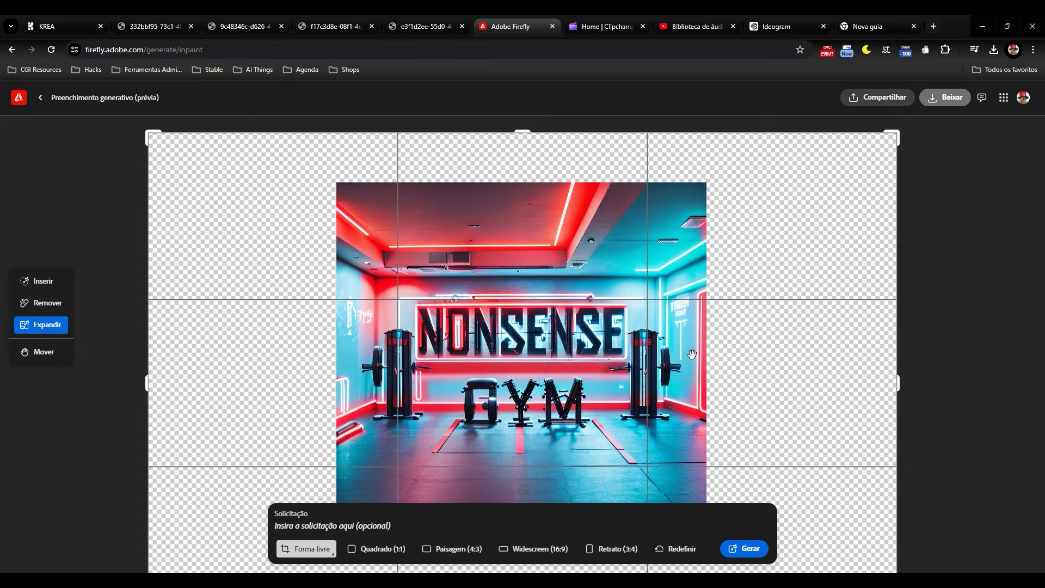
scroll(580, 452, "down", 1)
left_click(752, 552)
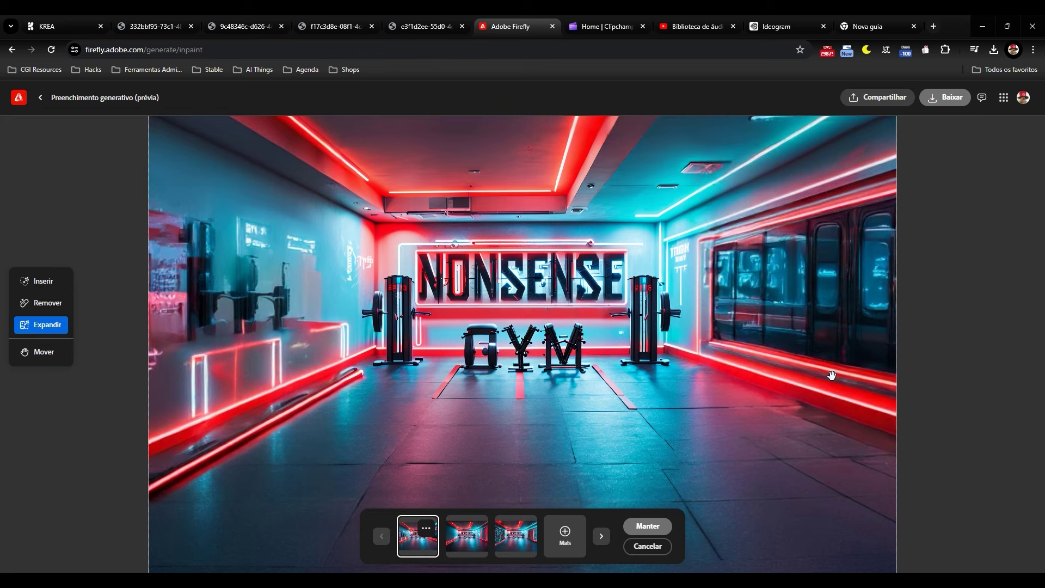
- Compare the generated expansions, choose the second one and save it as nonsense05expand.png in the logos folder
left_click(467, 539)
left_click(513, 543)
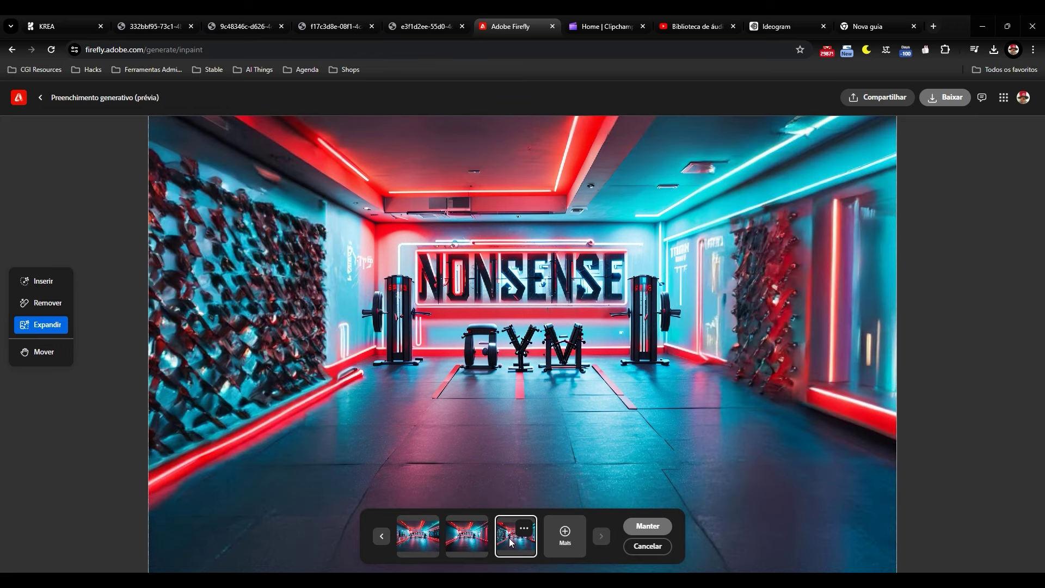
left_click(462, 540)
right_click(517, 277)
left_click(533, 286)
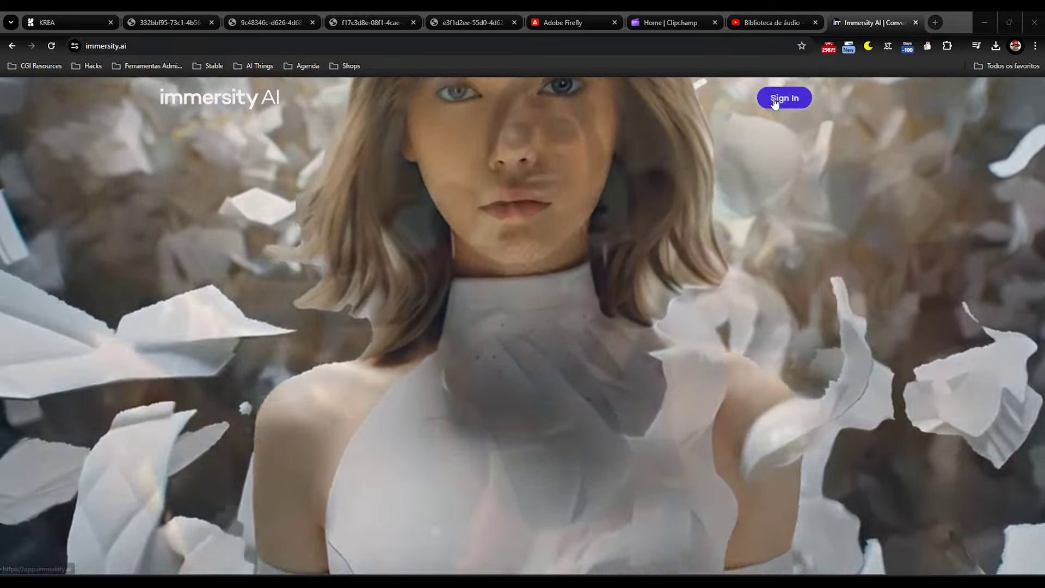
- Sign in to Immersity AI and upload nonsense05expand.png
left_click(784, 98)
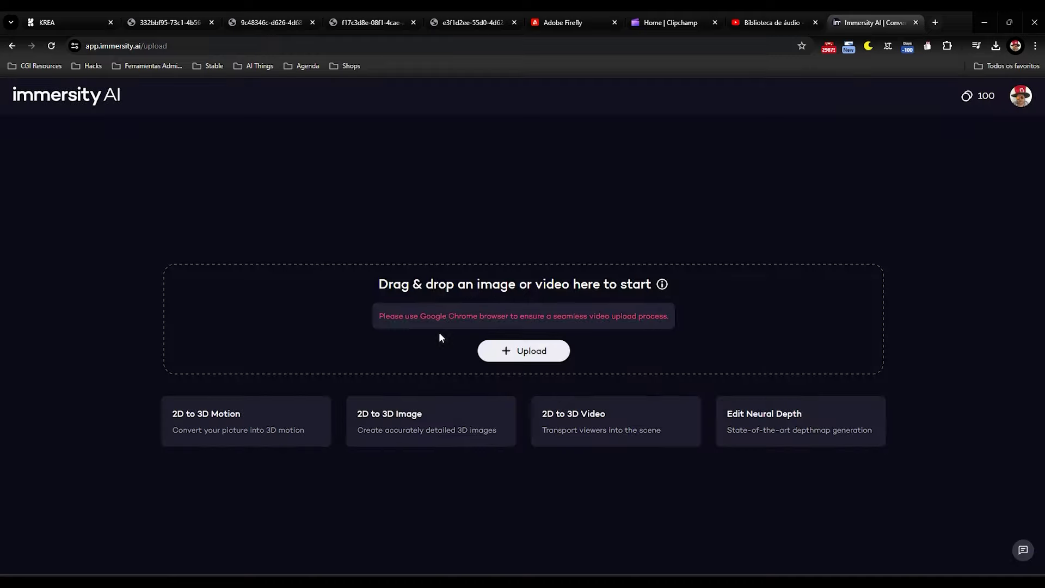
left_click(518, 351)
double_click(532, 284)
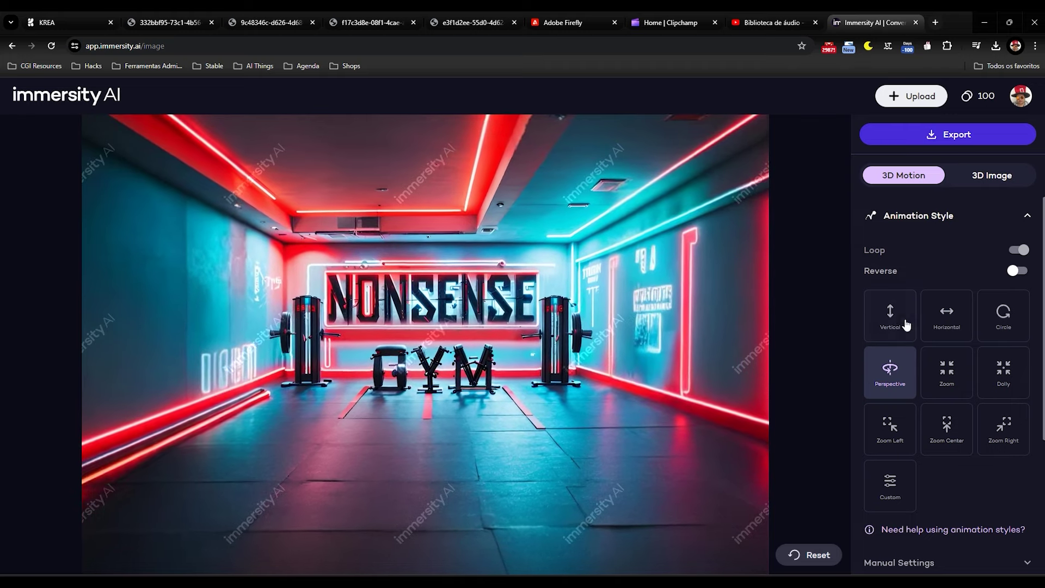
- Apply the Zoom animation style, toggle Reverse and set the amount of motion to 78%
left_click(946, 370)
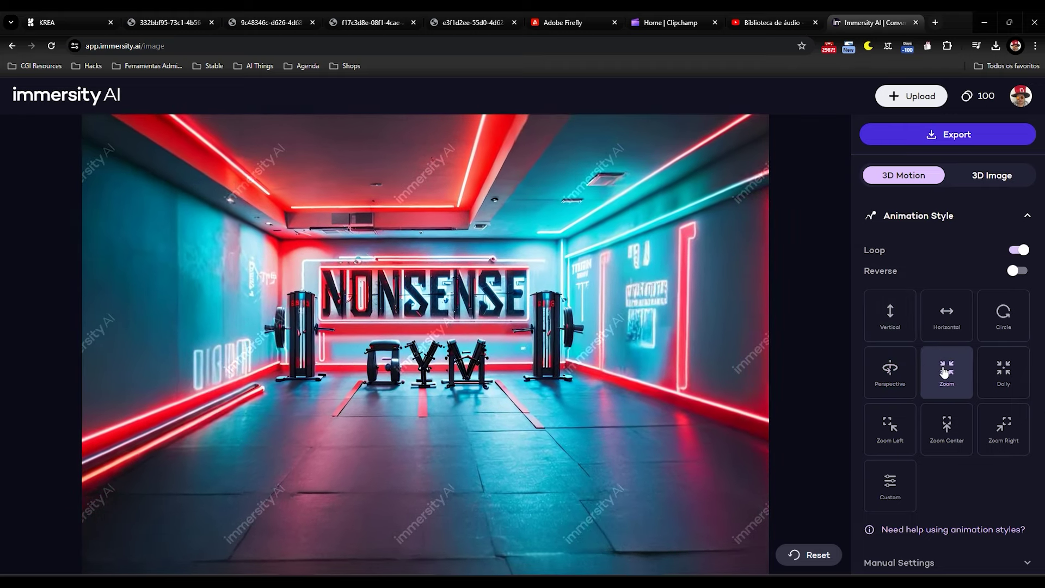
left_click(1012, 271)
scroll(945, 463, "down", 3)
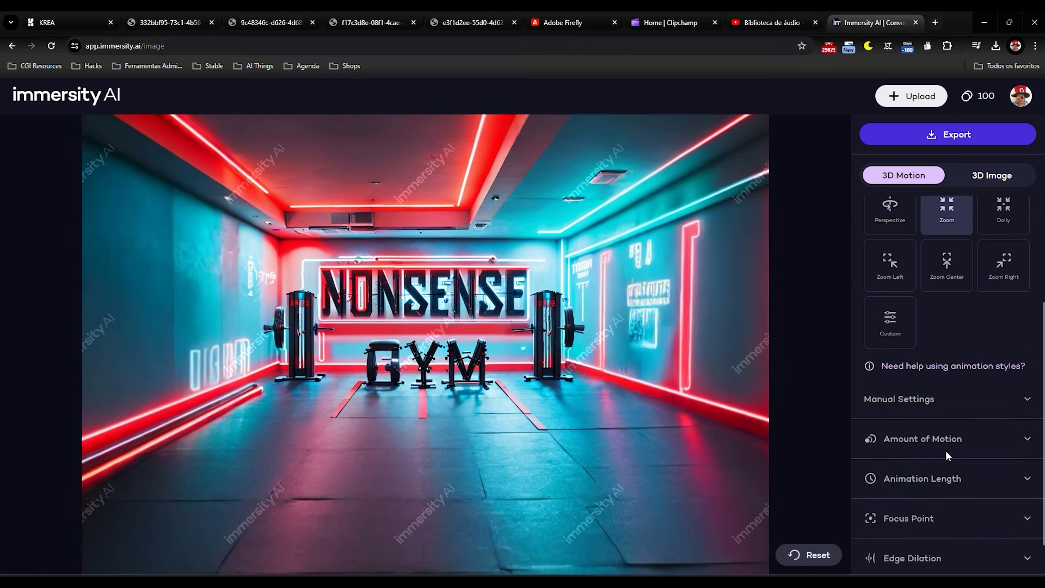
left_click(946, 439)
left_click_drag(942, 466, 995, 465)
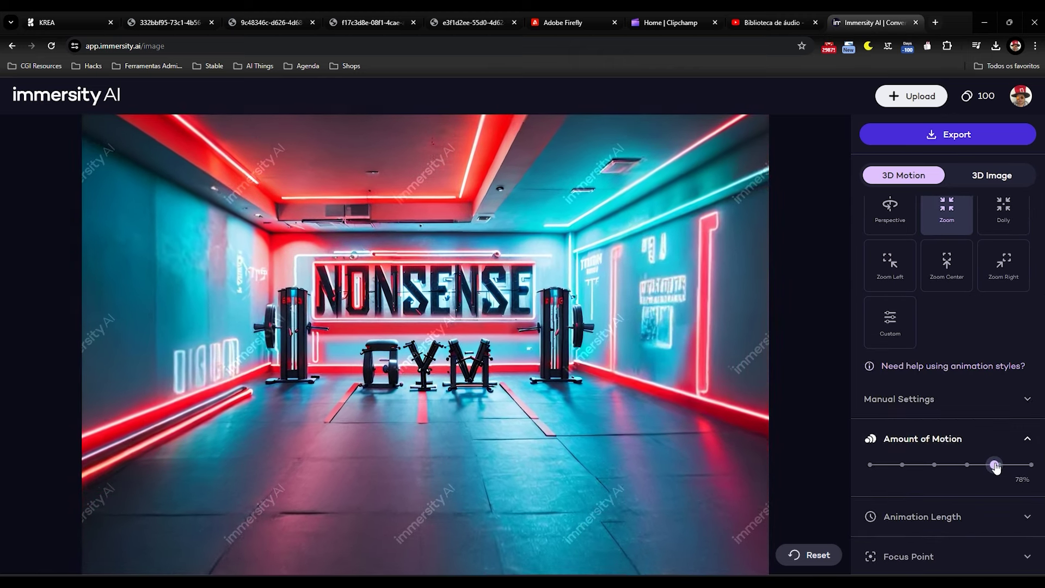
- Set the animation length to 8 seconds and the linear motion's starting Position-Z to -0.76
left_click(980, 516)
scroll(974, 490, "down", 2)
left_click(937, 473)
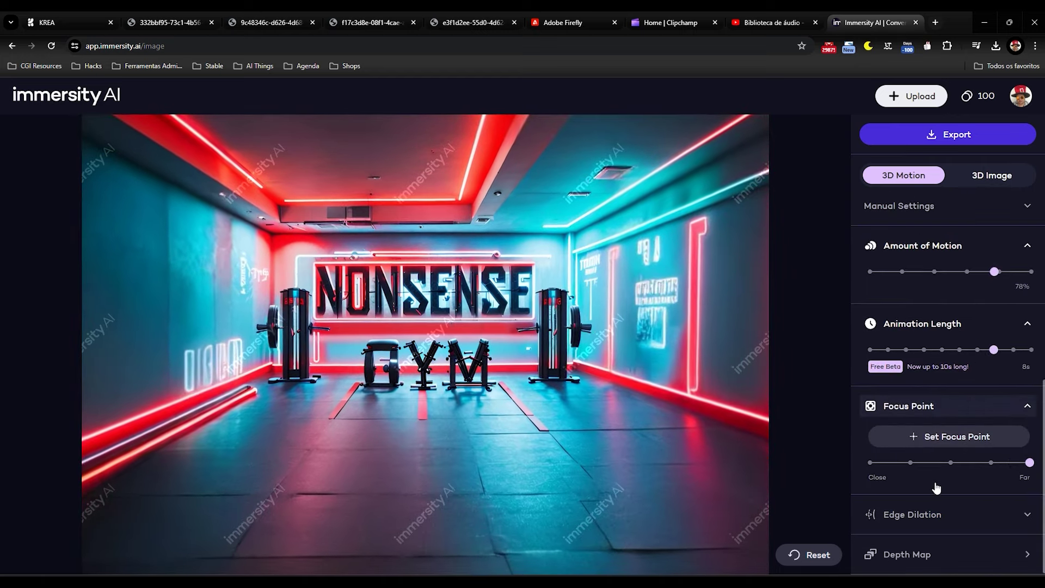
left_click(921, 514)
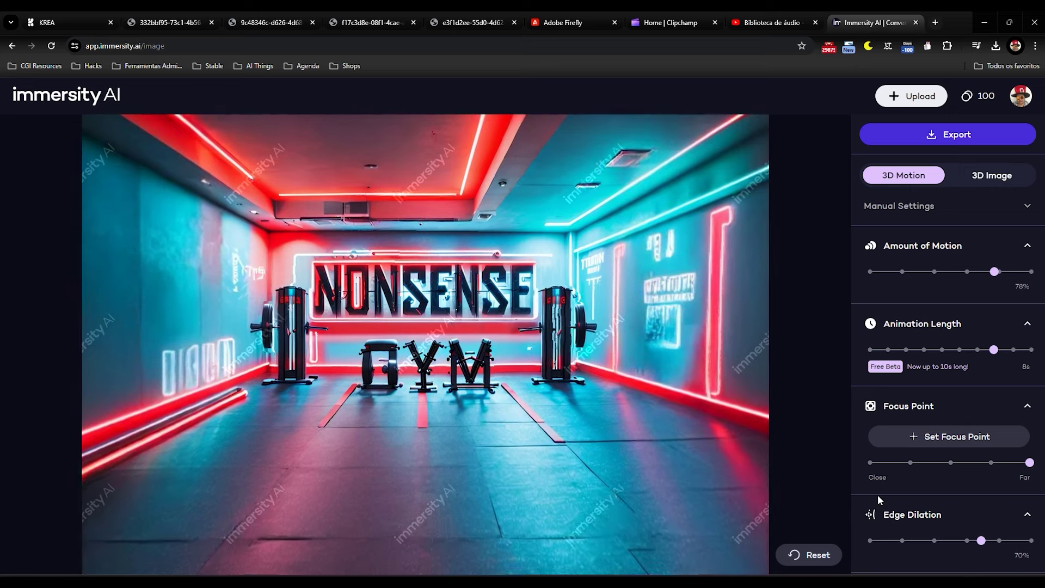
left_click(899, 206)
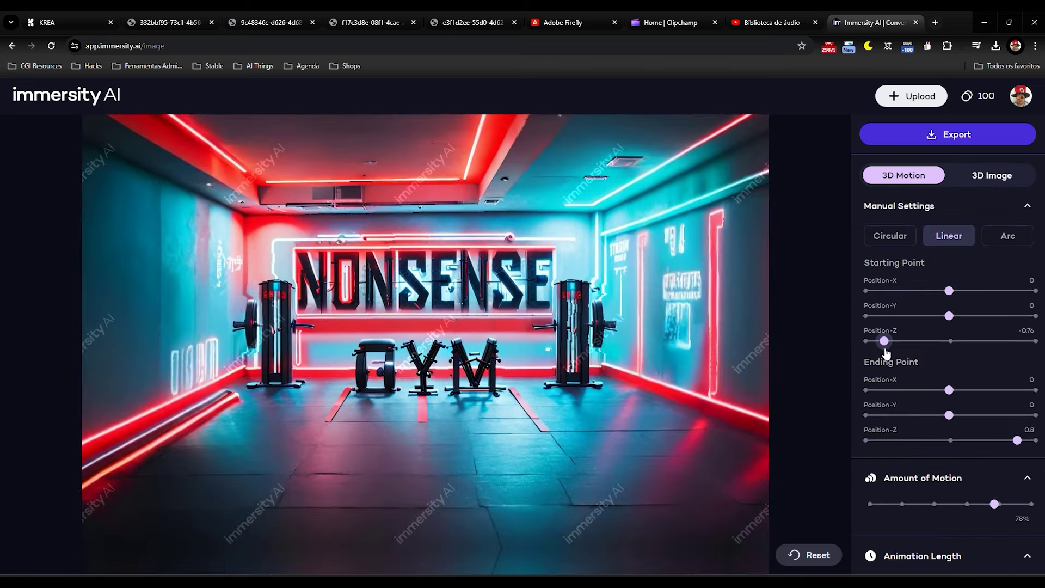
- Export the animation with one repetition, using the free Limited Export as MP4 up to 720p
left_click(933, 134)
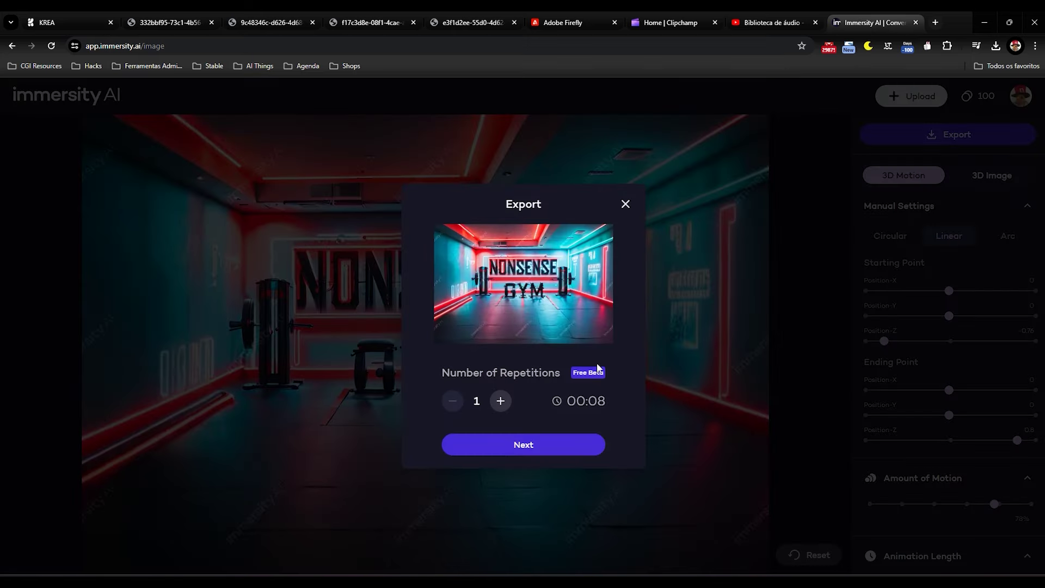
left_click(515, 446)
left_click(518, 305)
left_click(518, 306)
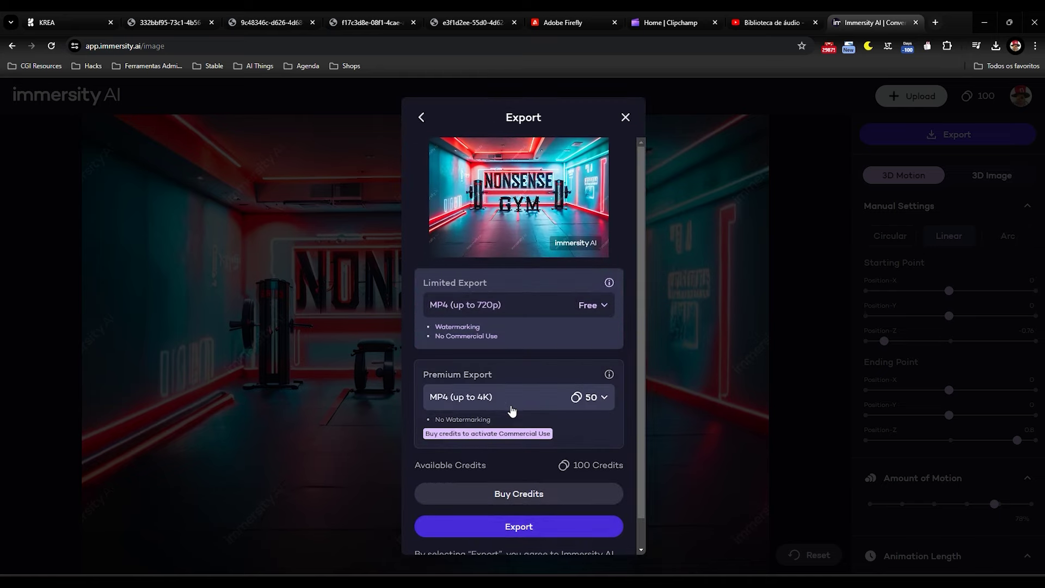
left_click(519, 527)
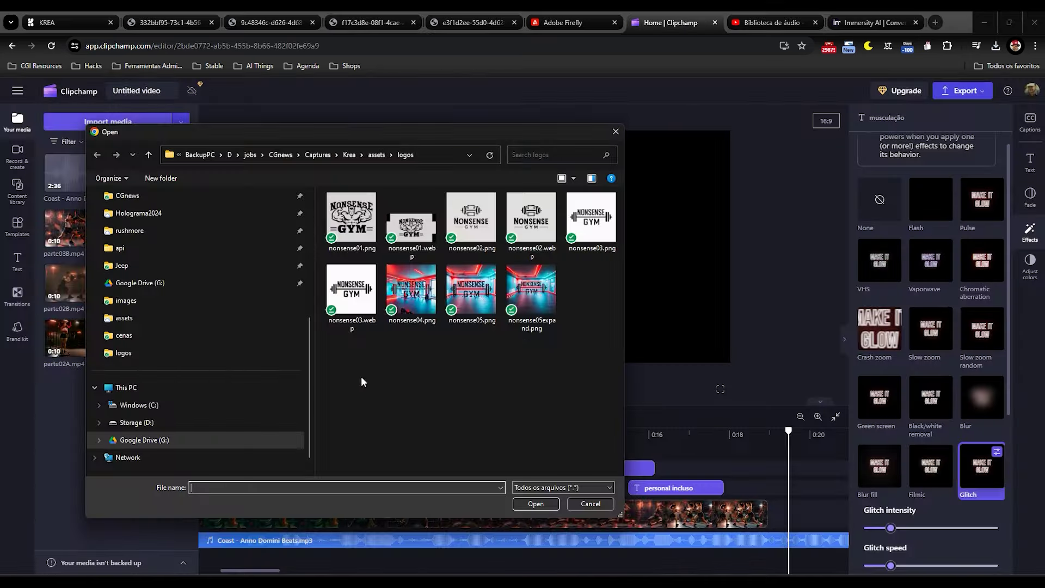
- Switch to Clipchamp and import the exported gym animation assinatura.mp4 into the project media
left_click(541, 294)
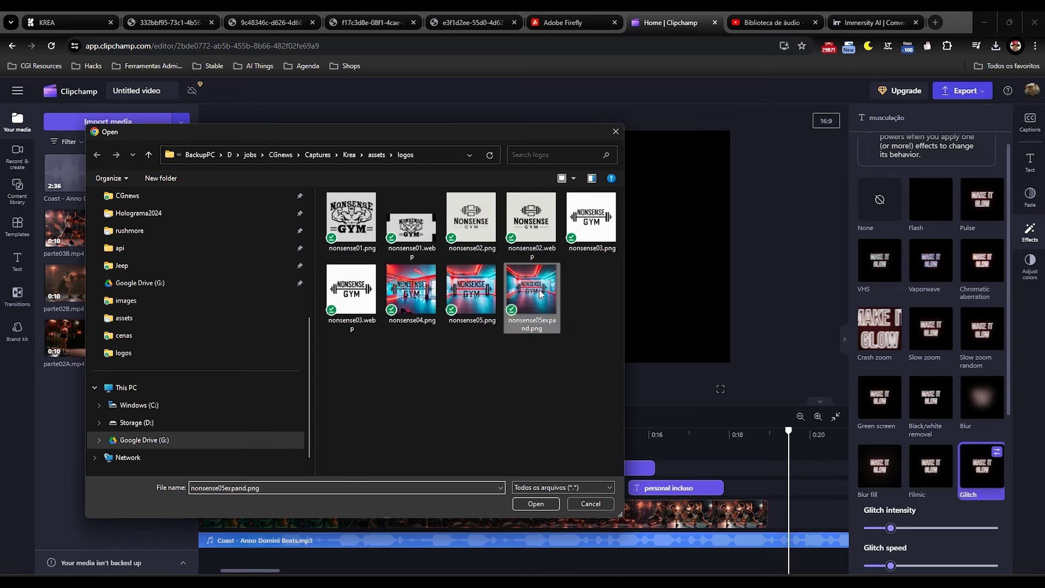
key("alt+Up")
double_click(349, 245)
double_click(350, 235)
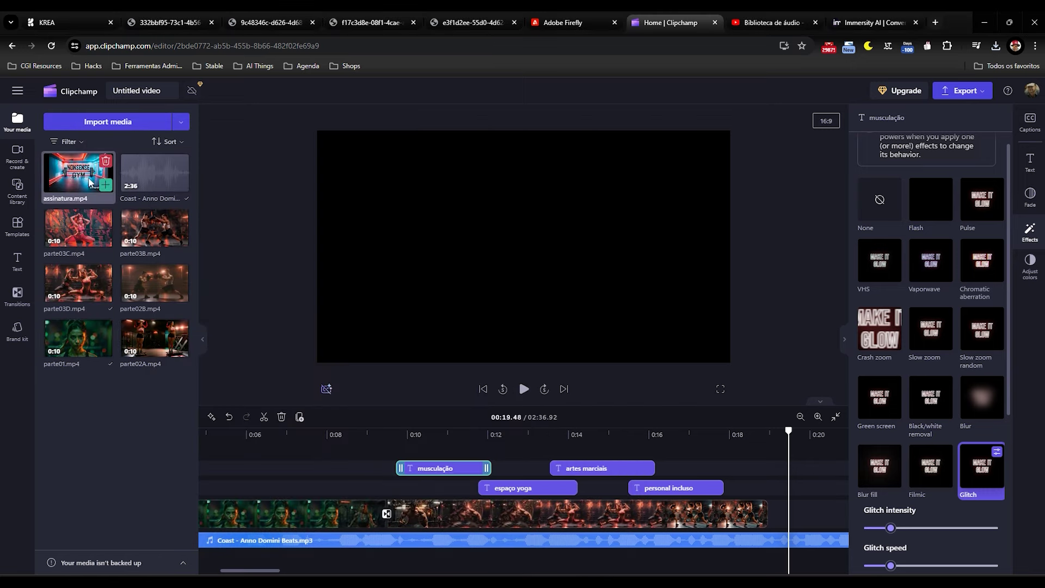
- Append assinatura.mp4 to the end of the video track, enlarge it to fill the 16:9 frame and play it back
left_click(105, 185)
left_click(474, 436)
key("space")
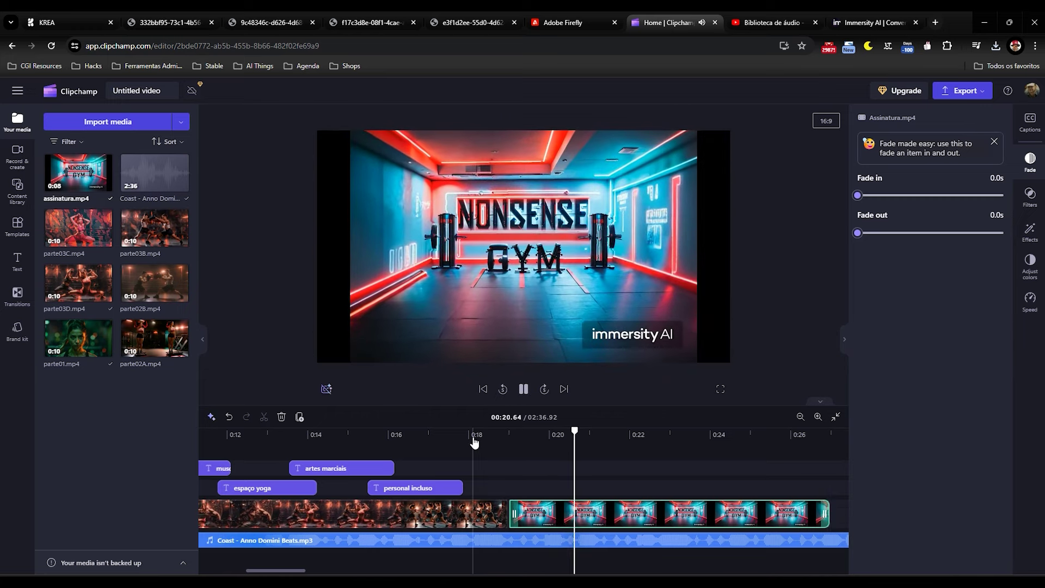
left_click(379, 167)
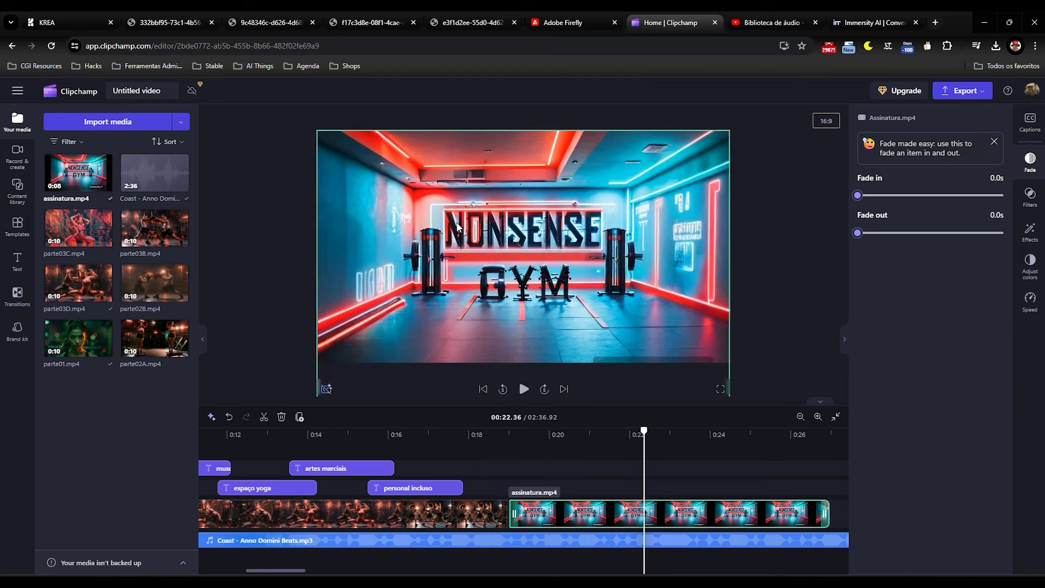
left_click(496, 449)
key("space")
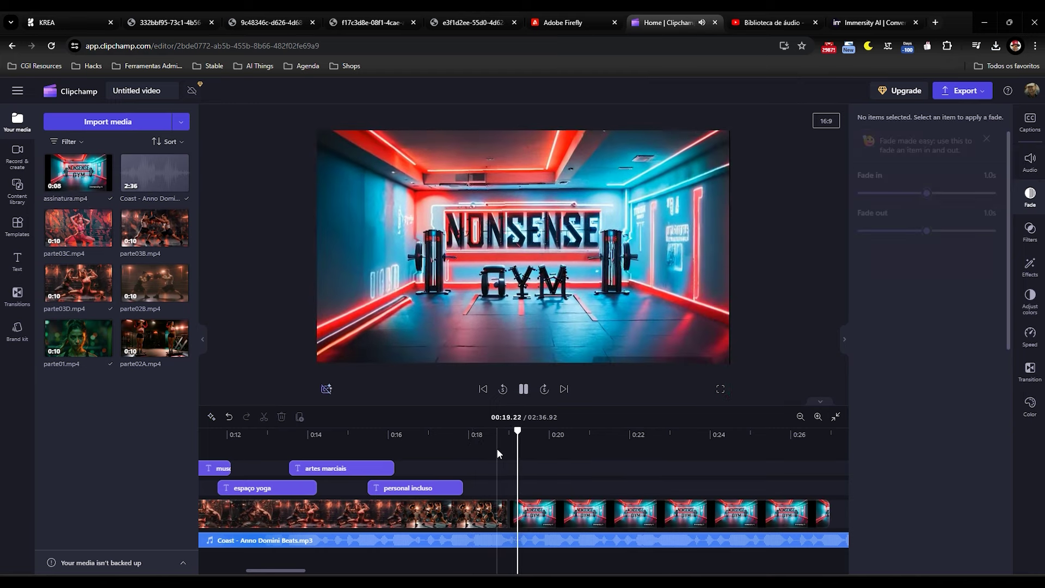
- Place a Zoom in transition before the assinatura.mp4 clip and preview it
left_click(506, 513)
left_click_drag(76, 326, 499, 515)
left_click(443, 446)
key("space")
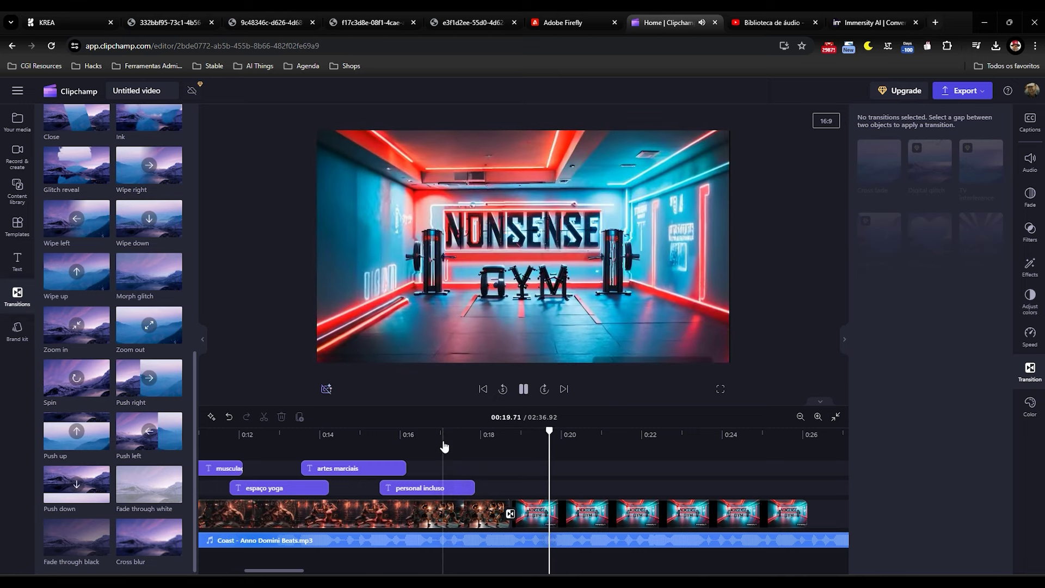
- Add a Typewriter title reading "INSCREVA-SE E DEIXE SEU LIKE" over the closing gym clip and place the playhead just before it
left_click(444, 446)
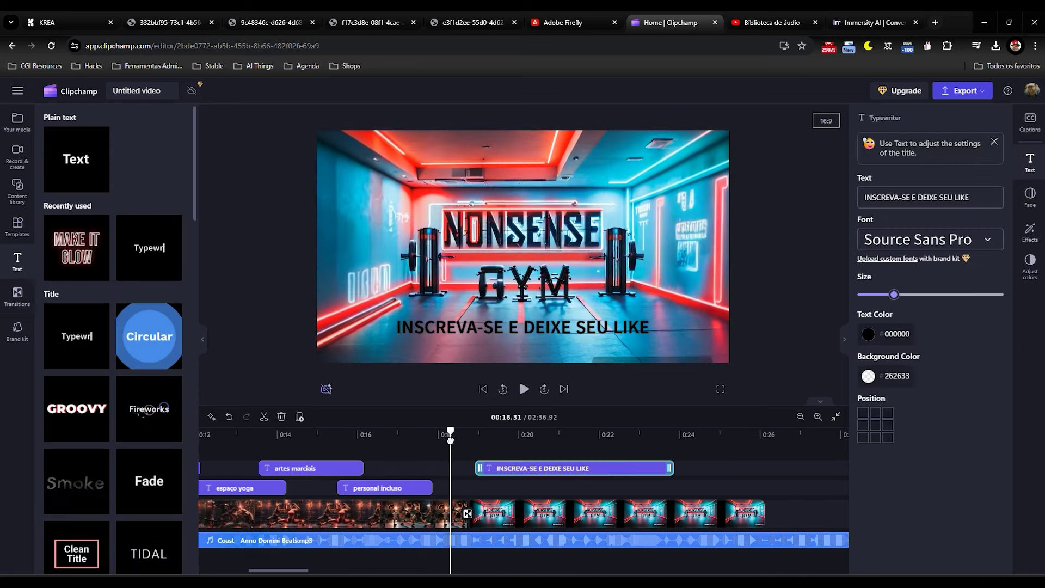
left_click(451, 445)
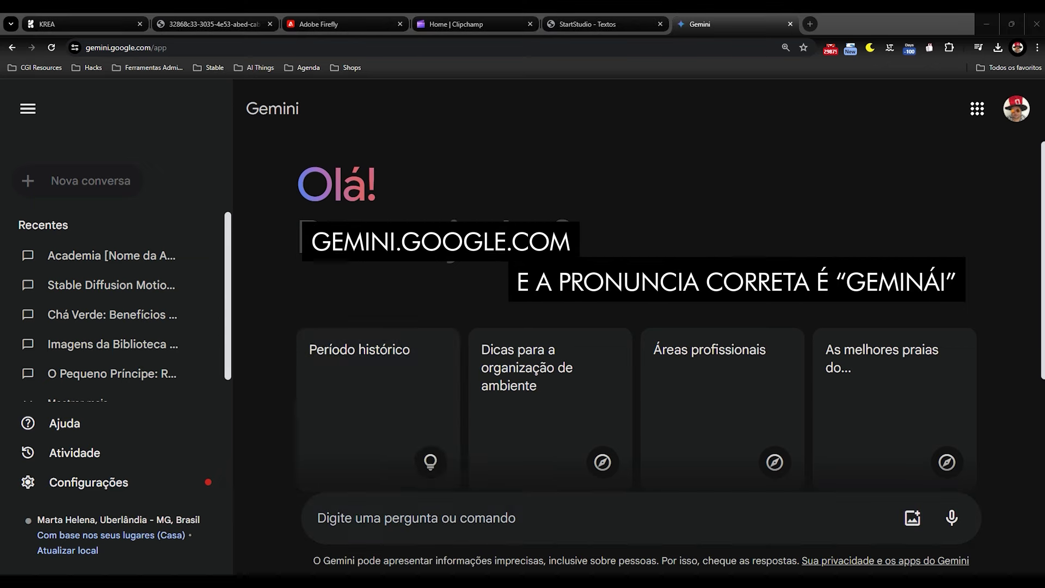
- Ask Gemini in Portuguese for a 26-second NonSense Gyn ad script covering exercise benefits, the services in order, and the academy's name with a slogan
type("Faça um texto publicitário para um video de 26 segundos a academia \"NonSense Gyn\", Os primeiros 10 segundos fale sobre o benefícios de fazer exercícios, nos próximos 10 segundos enumere o serviços da academia nesta ordem: Musculação, espaço de yoga, artes marcias e instrutores exclusivos. Nos últimos 6 segundos diga o nome da academia e um slogam")
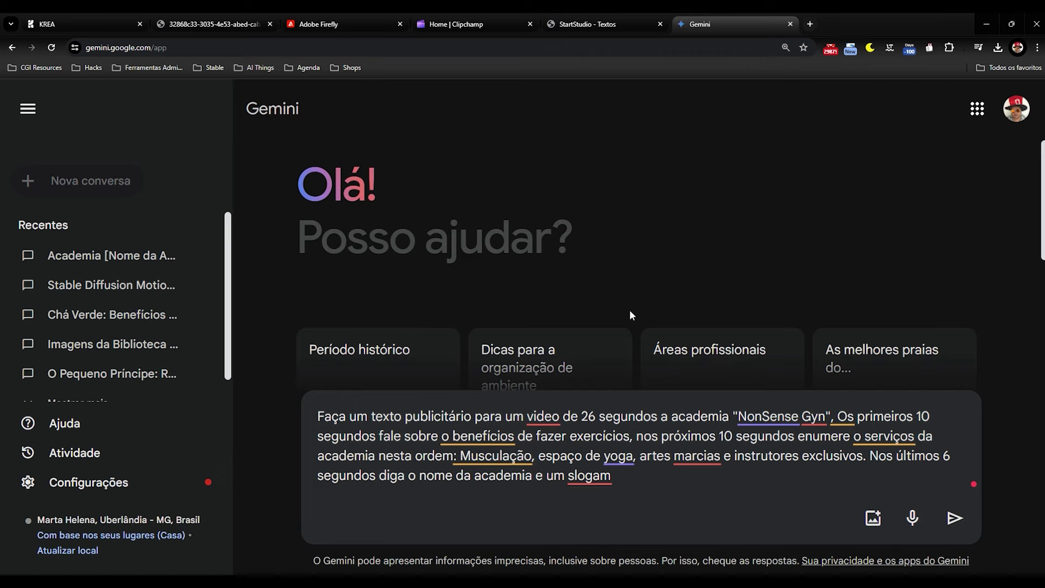
left_click(954, 518)
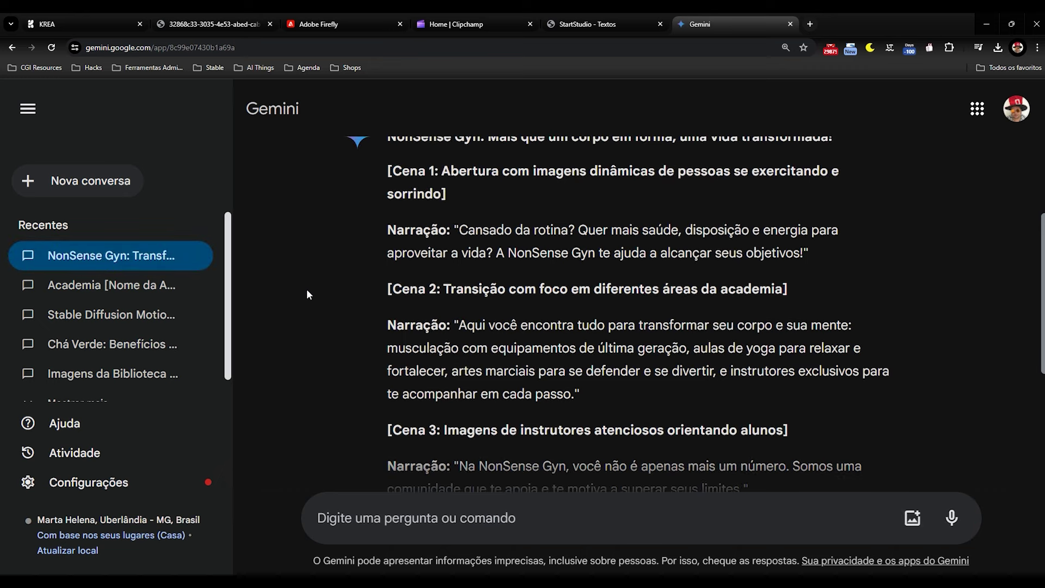
scroll(306, 289, "down", 3)
- Copy the Cena 1 narration from Gemini into StartStudio's text field, replacing its content, and calculate its duration with the PAUSADA style
key("ctrl+shift+Tab")
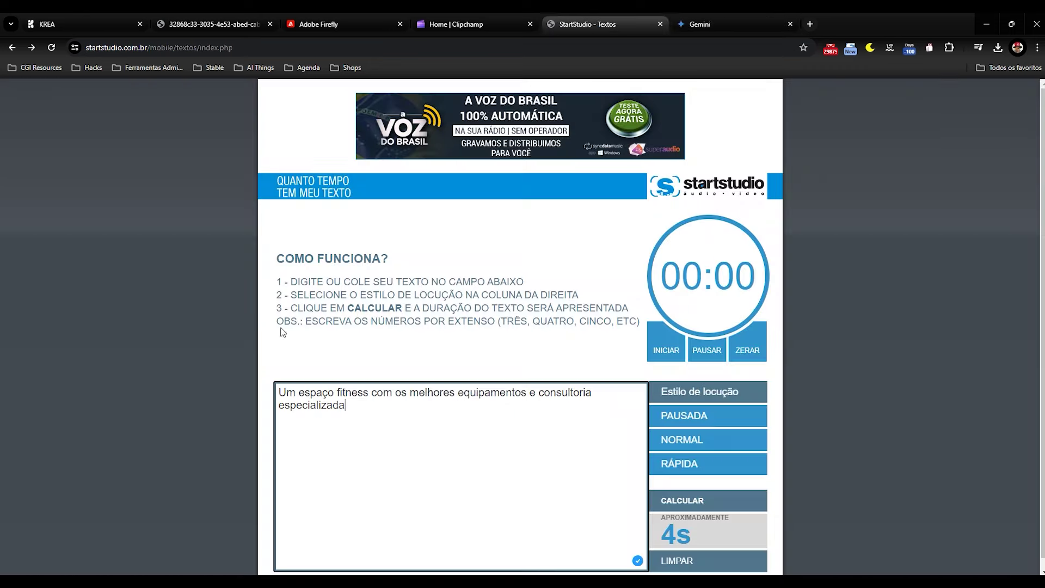
key("ctrl+Tab")
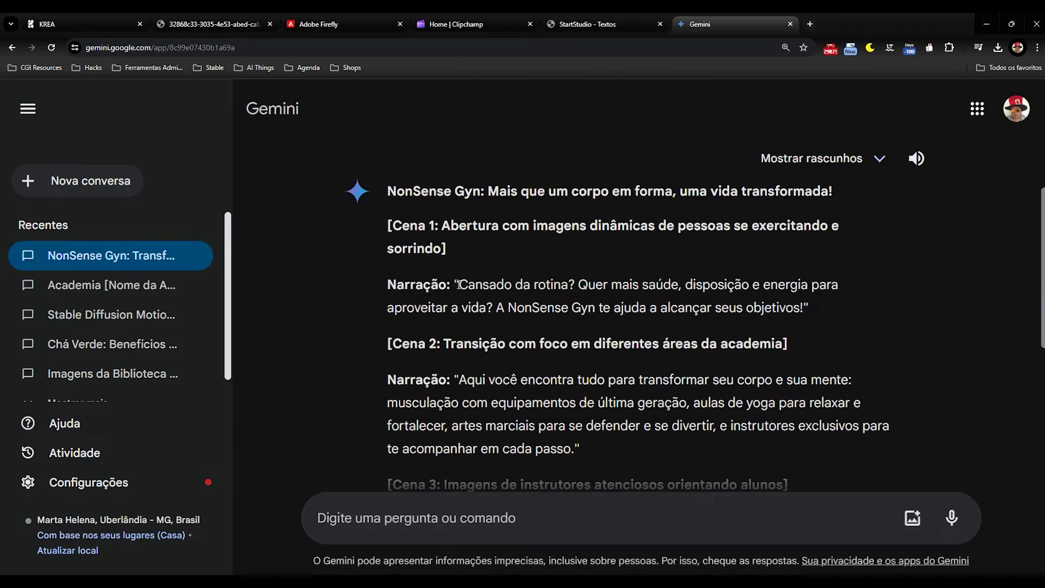
left_click_drag(459, 284, 803, 306)
key("ctrl+c")
key("ctrl+shift+Tab")
key("ctrl+a")
key("ctrl+v")
left_click(707, 415)
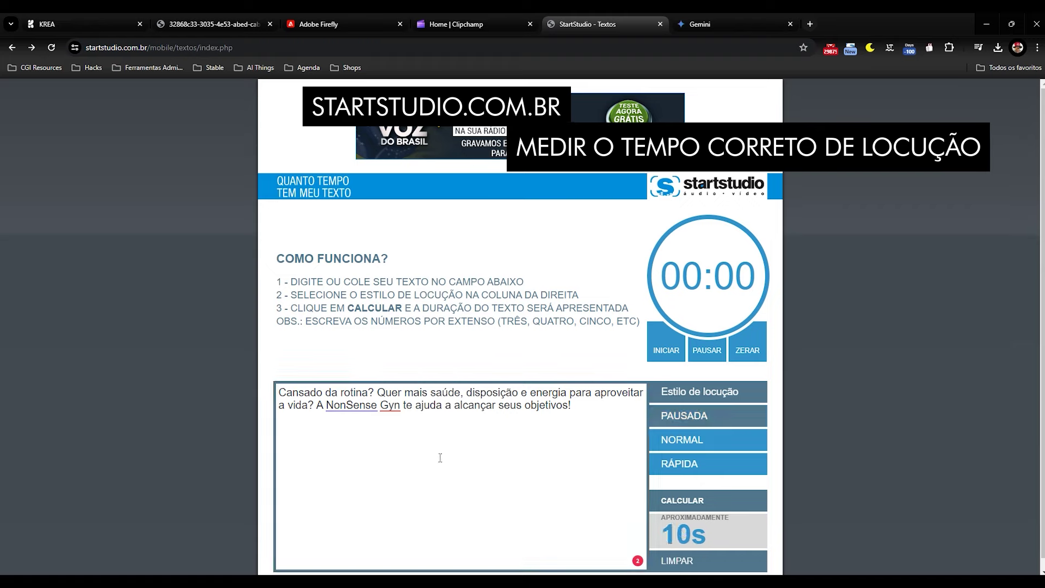
- Copy the Cena 2 narration from Gemini and paste it as a second paragraph in StartStudio's text field
left_click(724, 24)
scroll(461, 268, "down", 2)
left_click_drag(461, 269, 569, 332)
key("ctrl+c")
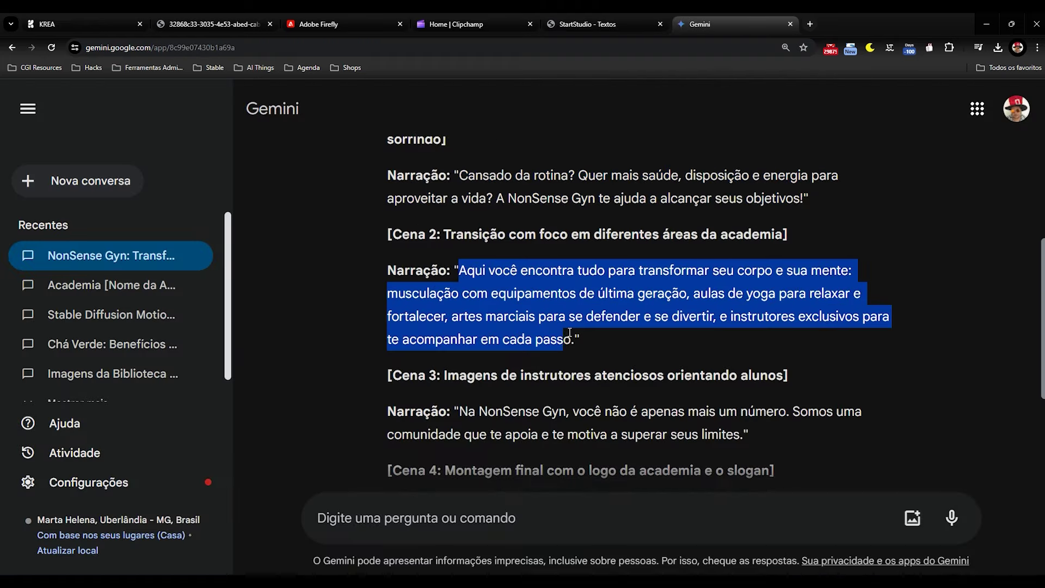
key("ctrl+shift+Tab")
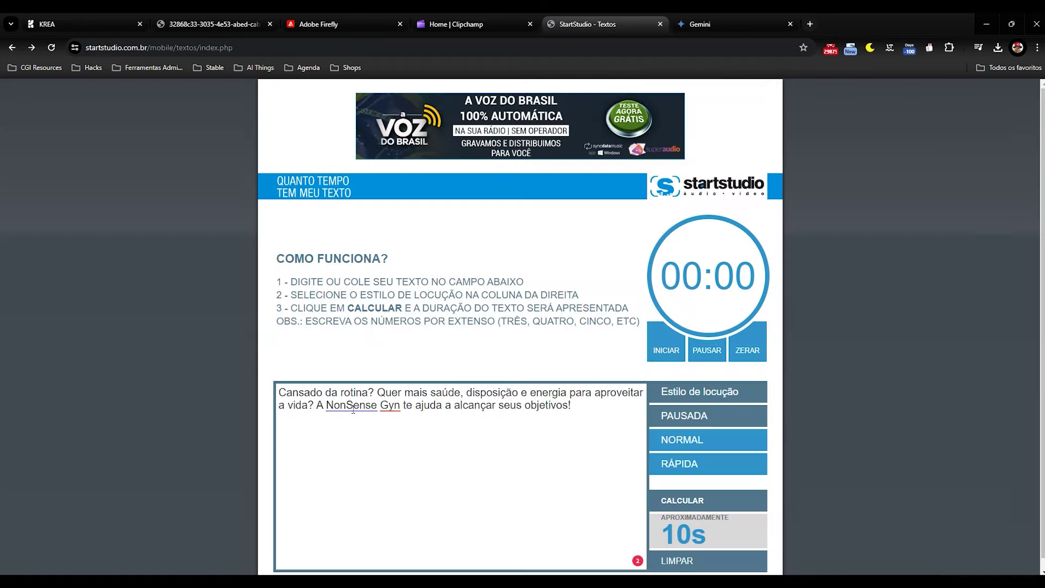
left_click(298, 441)
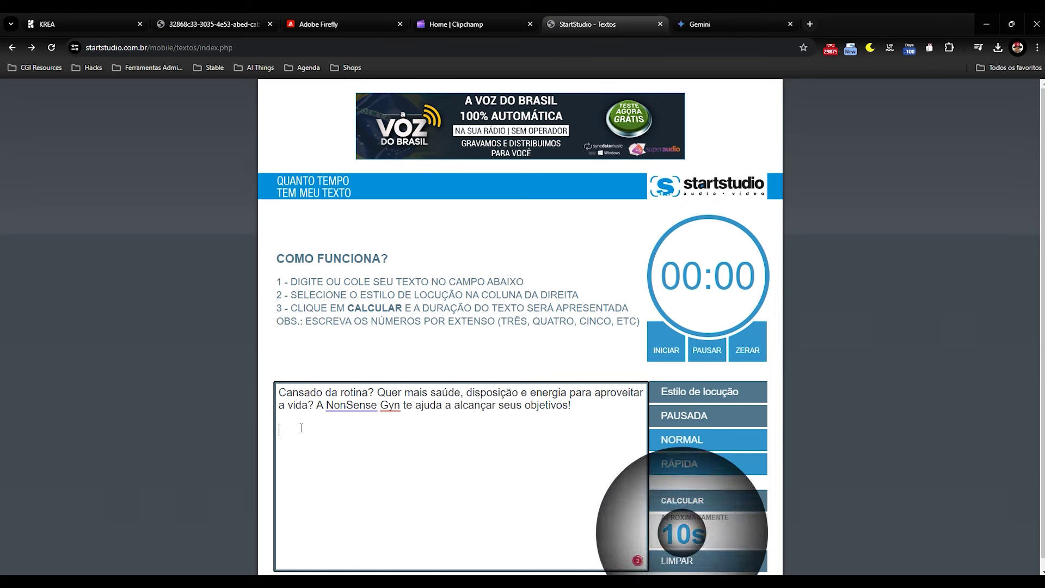
key("Return")
key("Return")
key("ctrl+v")
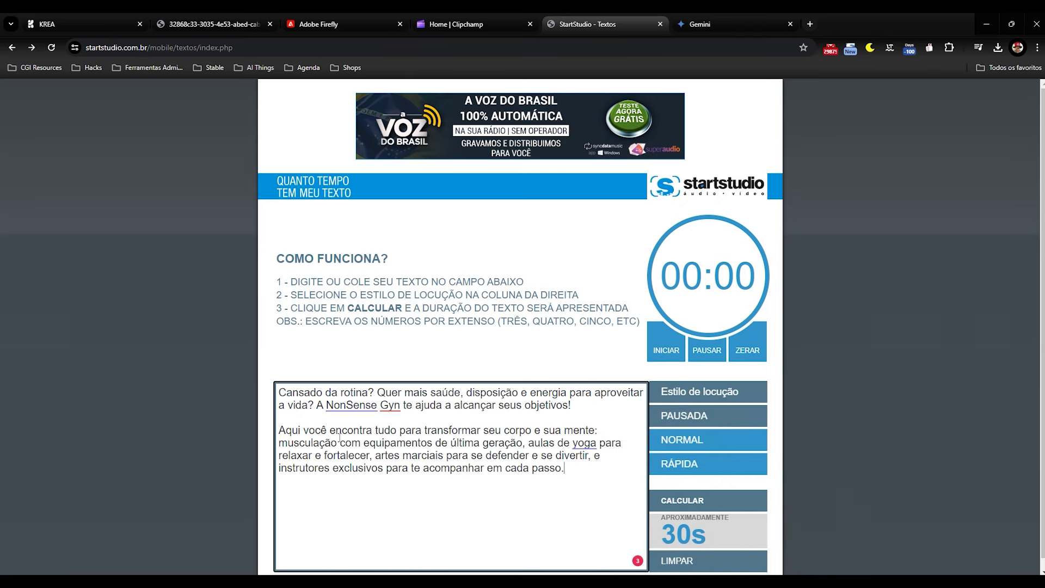
- Delete the second paragraph's introductory clause up to "mente:" and put the equipment, yoga and martial arts phrases on separate lines
left_click_drag(611, 430, 303, 428)
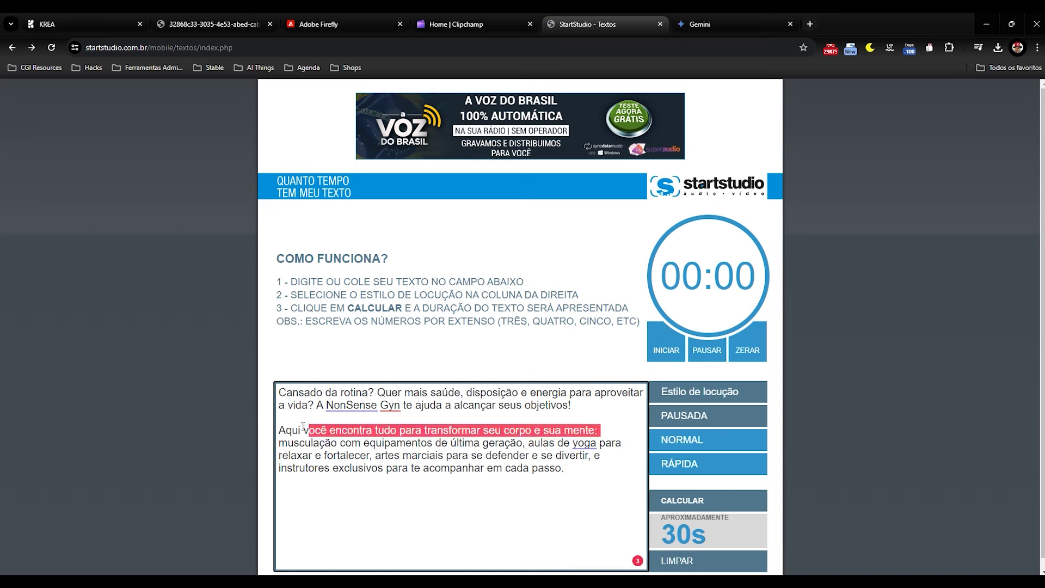
key("BackSpace")
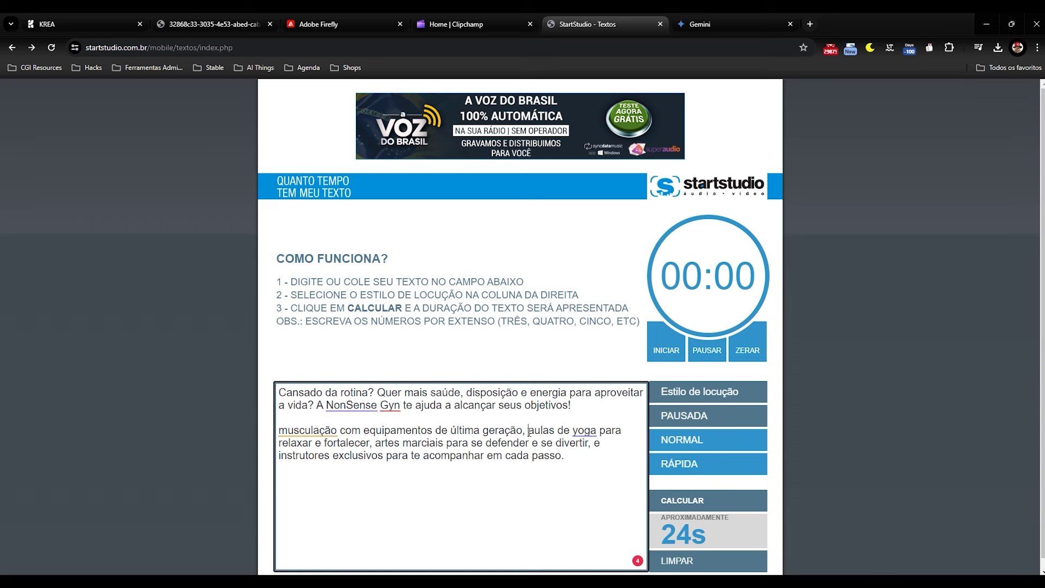
left_click(529, 431)
key("Return")
left_click(472, 442)
key("Return")
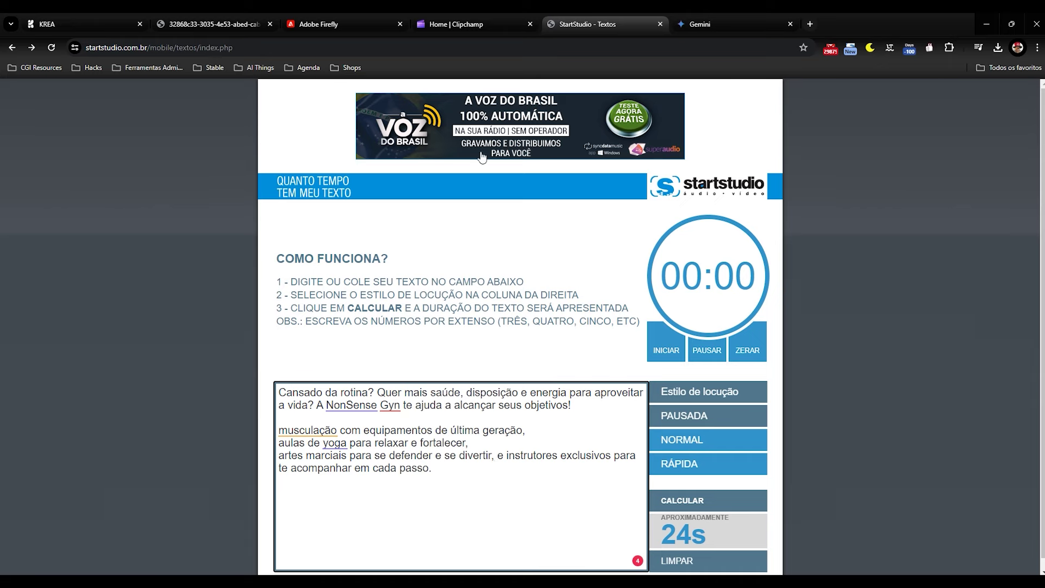
- Shorten the yoga and martial arts lines by removing "e fortalecer" and "para se defender e se divertir,"
left_click(704, 25)
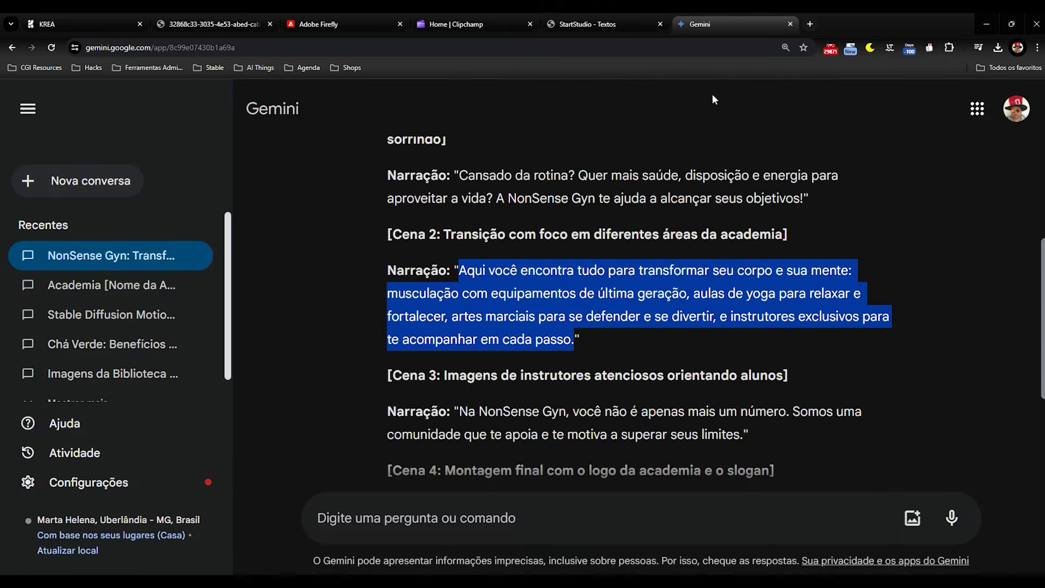
left_click(597, 24)
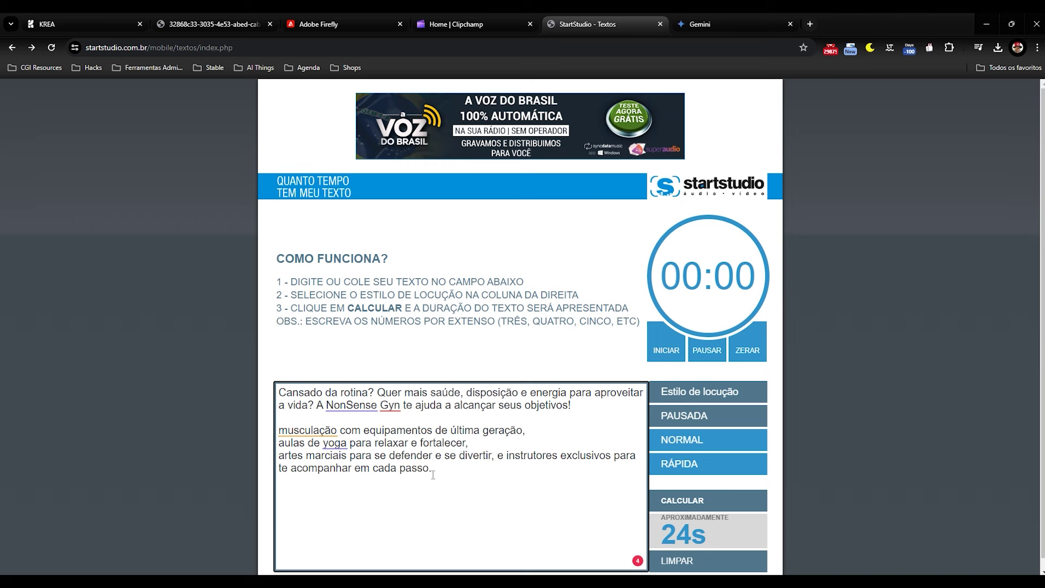
left_click_drag(611, 457, 606, 495)
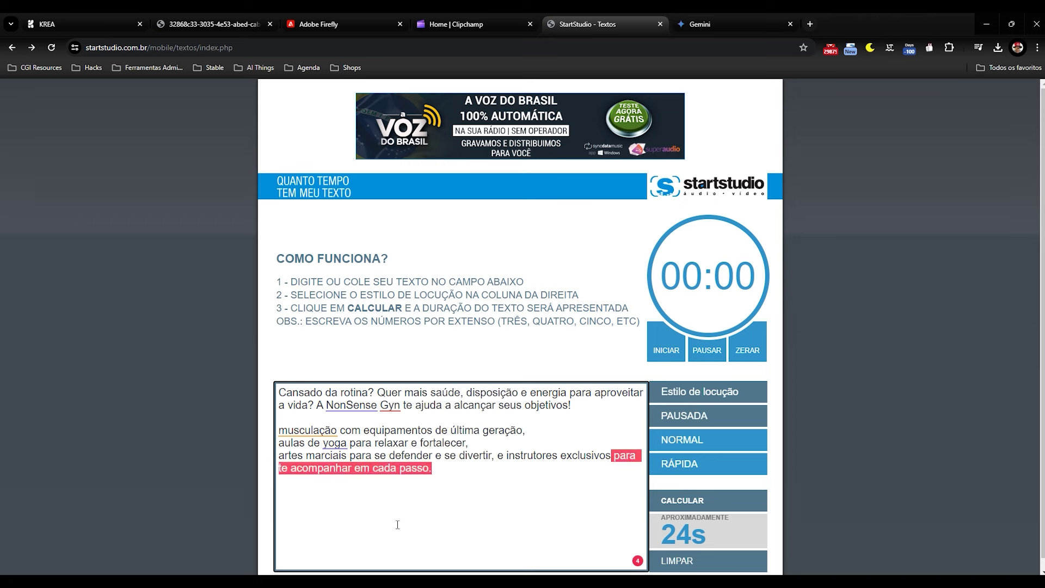
left_click_drag(350, 456, 496, 456)
key("BackSpace")
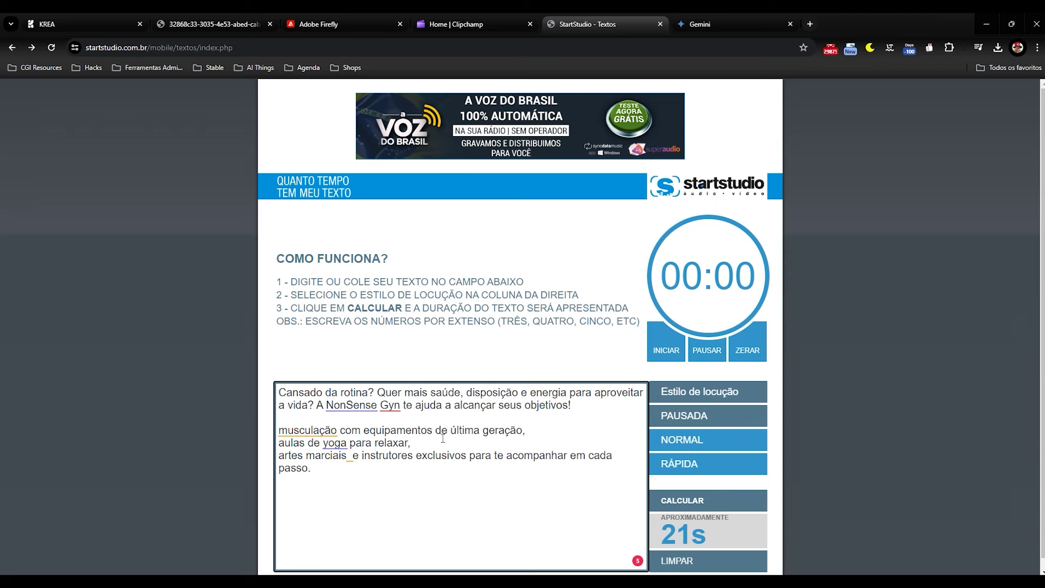
- Remove "musculação com" from the services paragraph so its first line begins with "Equipamentos"
left_click_drag(363, 430, 246, 426)
key("BackSpace")
key("Delete")
type("E")
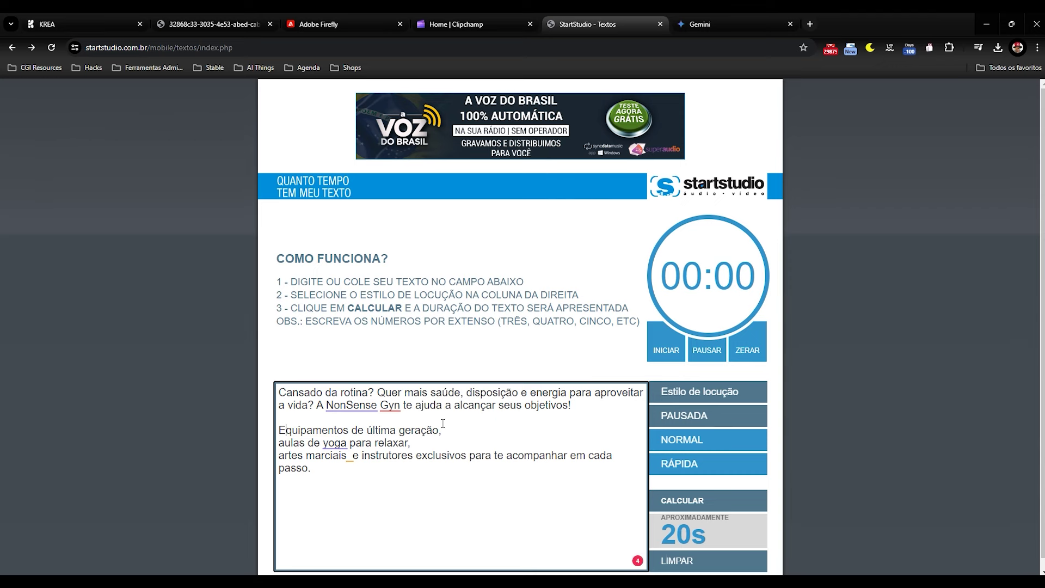
- Copy the closing slogan "NonSense Gyn. Treine com inteligência. Viva com intensidade." from Gemini into StartStudio as the last paragraph
left_click(708, 24)
scroll(472, 402, "down", 2)
left_click_drag(460, 397, 760, 395)
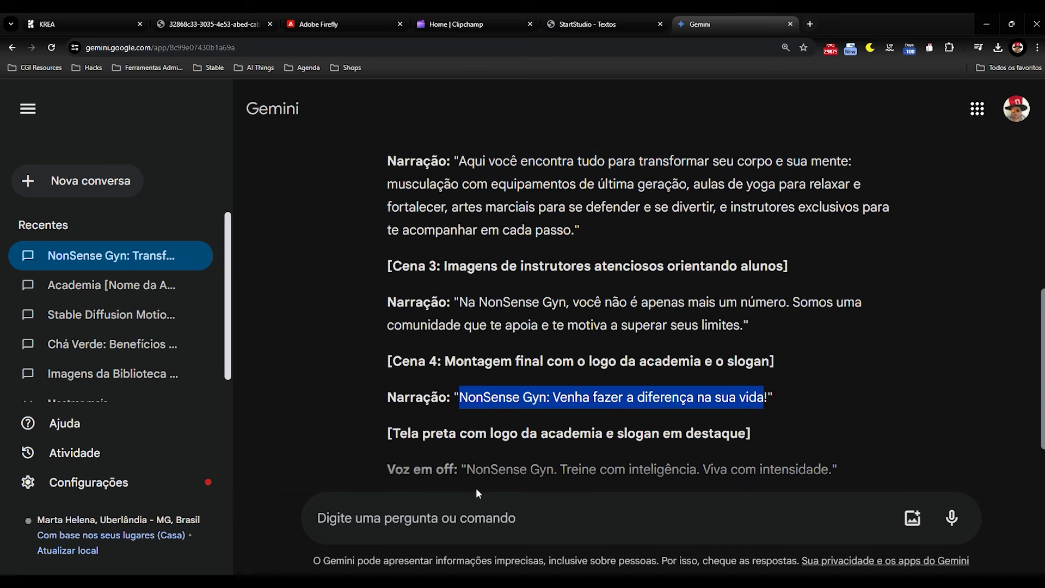
left_click_drag(467, 470, 815, 481)
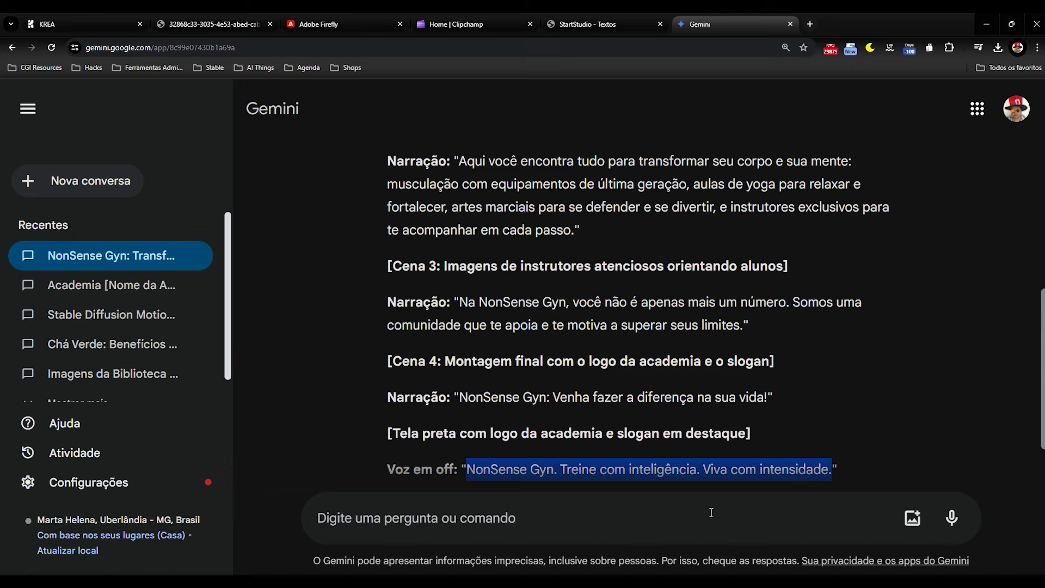
left_click(640, 21)
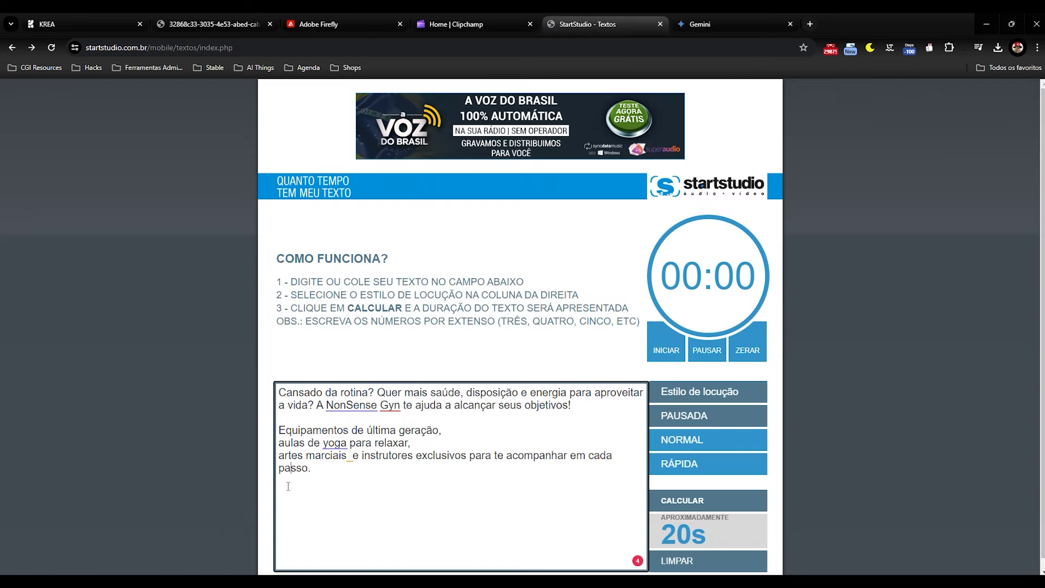
type("NonSense Gyn. Treine com inteligência. Viva com intensidade.")
- Copy the entire narration script from StartStudio and open the ElevenLabs site in a new browser tab
key("ctrl+a")
key("ctrl+c")
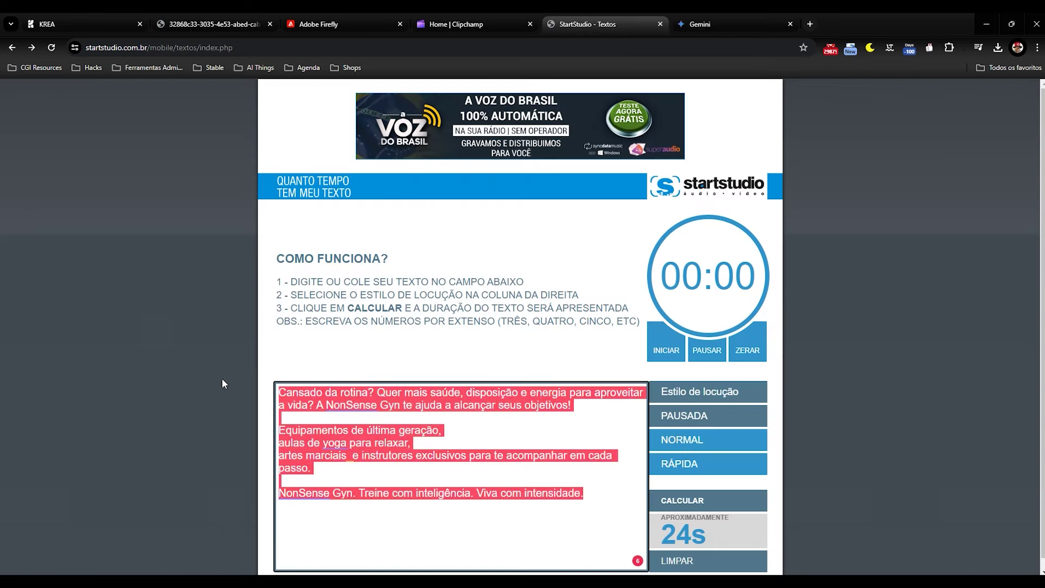
left_click(708, 24)
key("ctrl+t")
type("eleven")
key("Return")
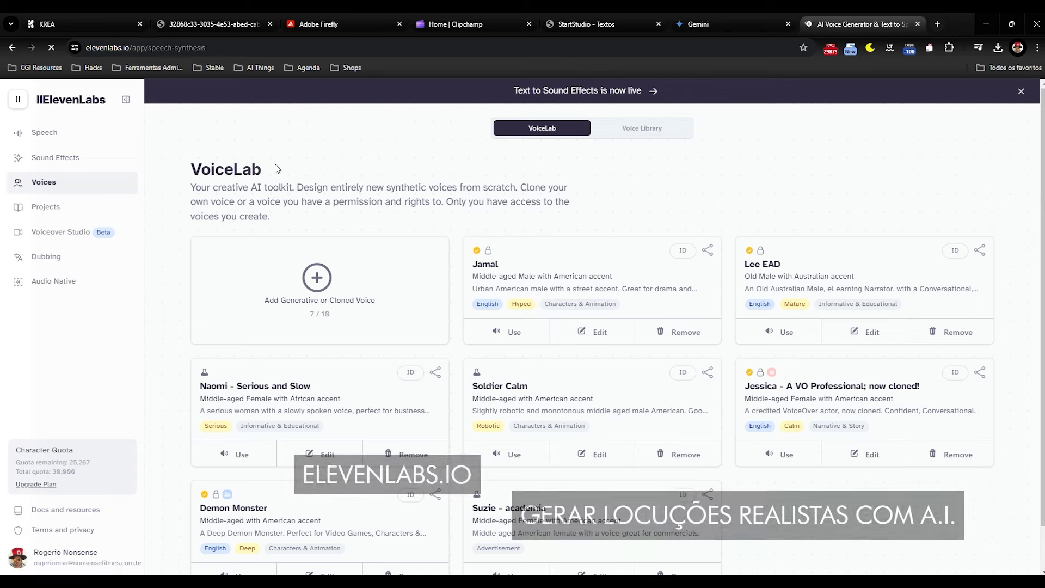
- Replace the text in ElevenLabs' Speech Synthesis with the copied narration script
left_click(45, 132)
left_click(252, 238)
key("ctrl+a")
key("ctrl+v")
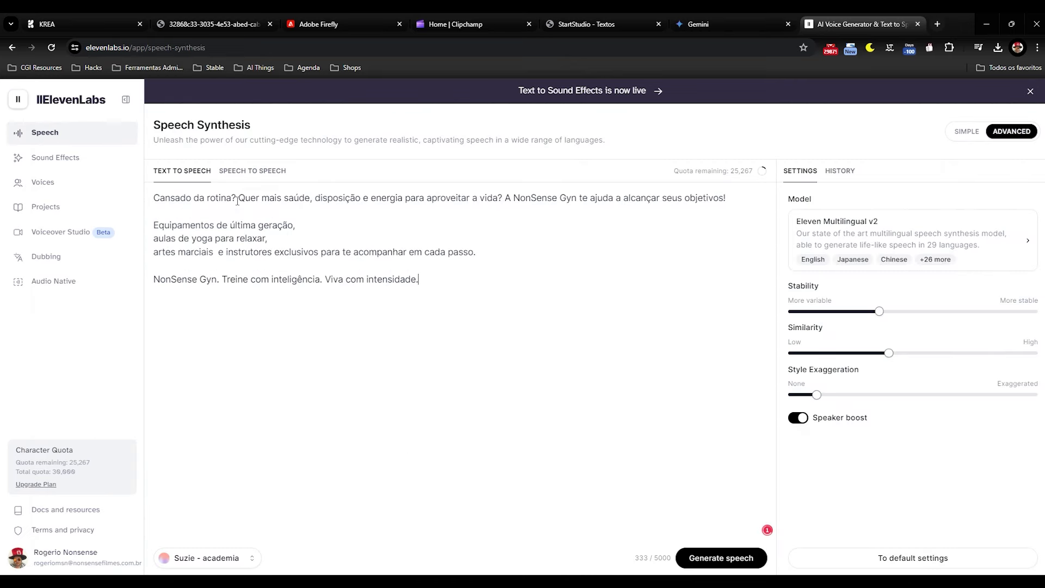
- Split the opening paragraph into three lines after each question and replace the period after the gym's name with a dash
key("Return")
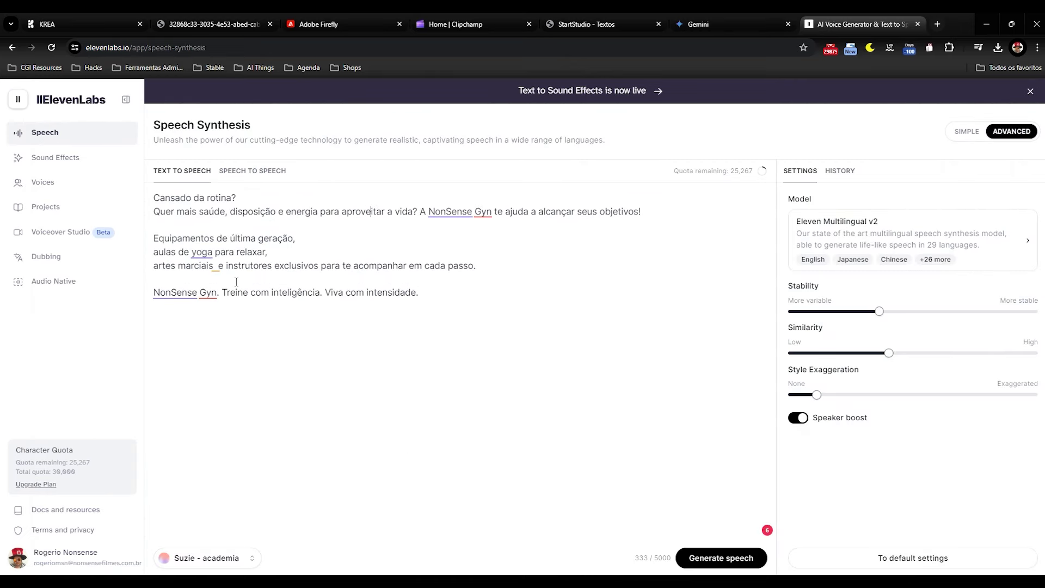
key("Return")
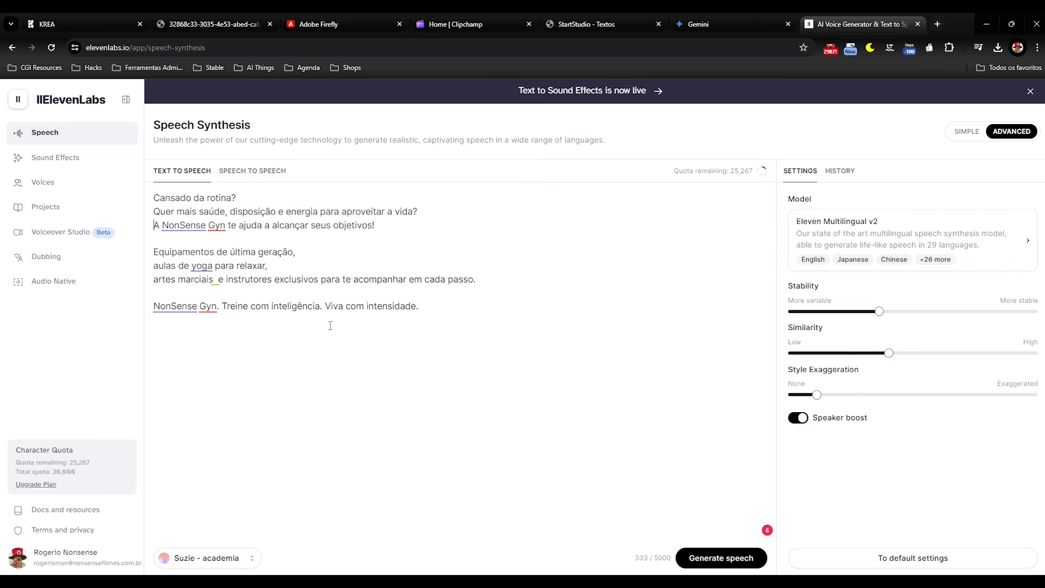
type("-")
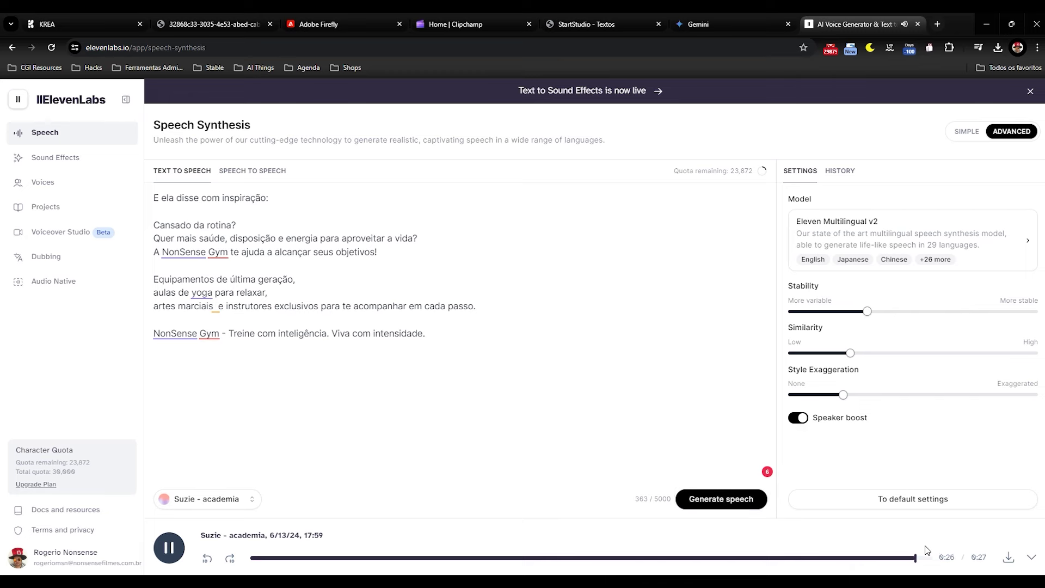
- Download the generated speech as audioacademia in MP3 format to the audios folder inside assets
left_click(1009, 557)
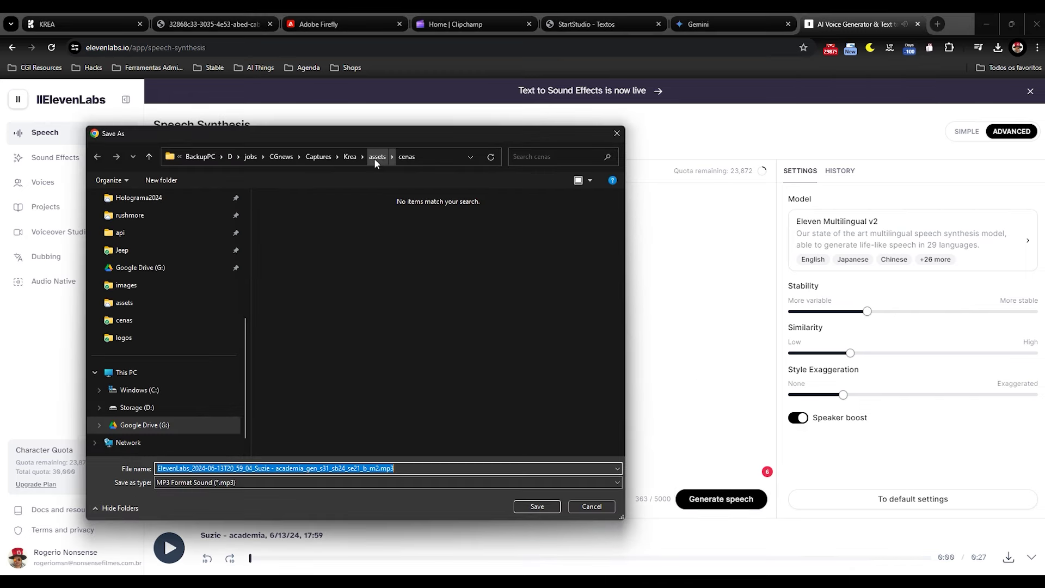
left_click(378, 156)
double_click(280, 214)
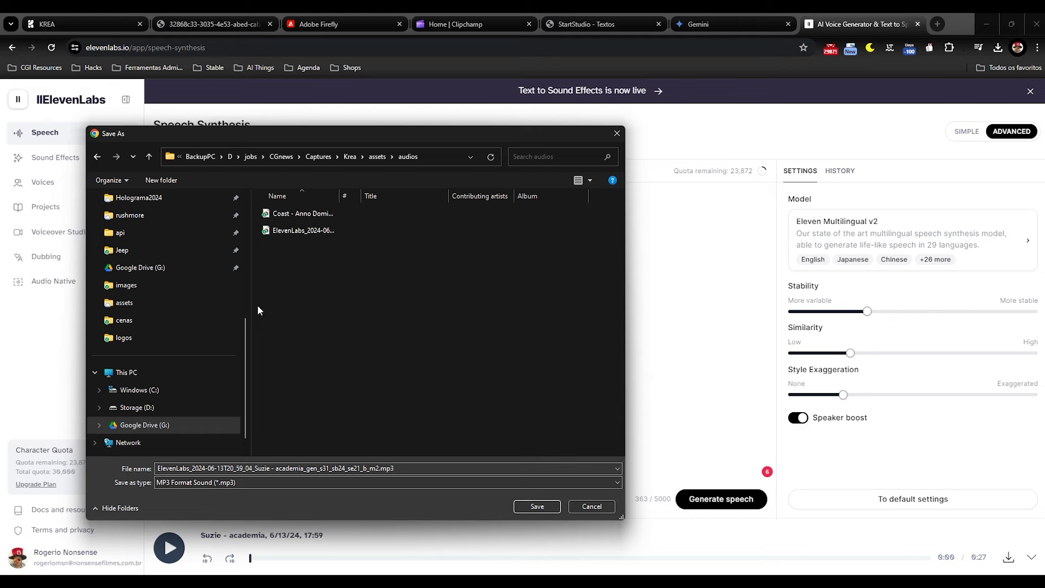
left_click(381, 469)
type("au")
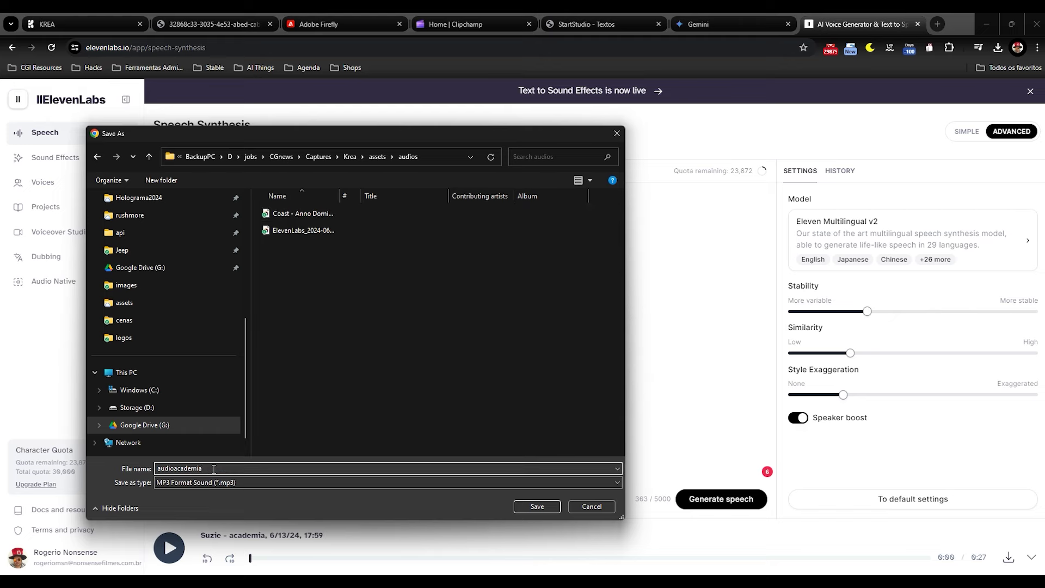
type("dioacademia")
key("Return")
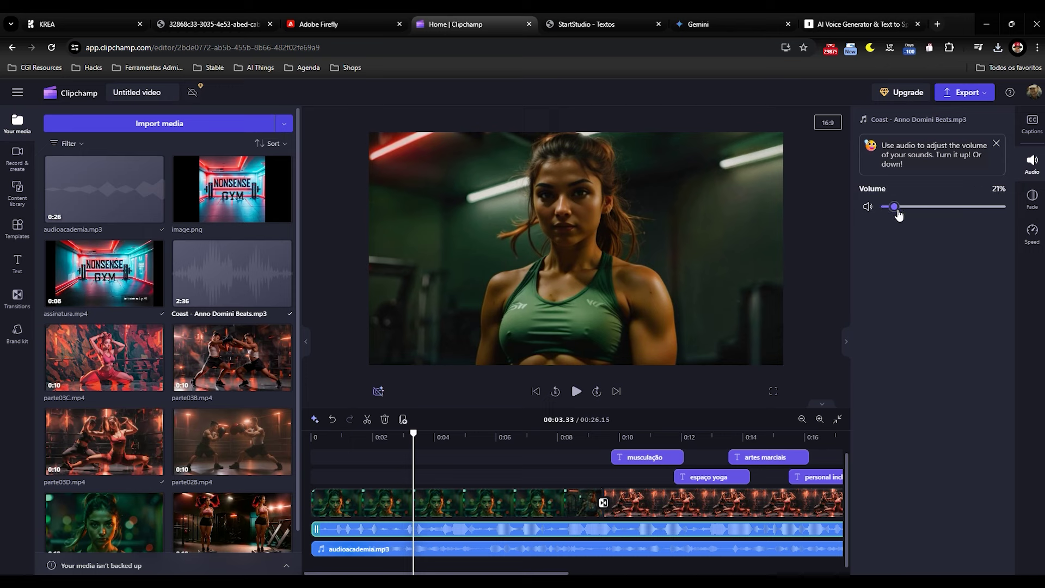
- Play the Clipchamp video from the beginning and fine-tune the volume of the Coast - Anno Domini Beats.mp3 music track
left_click_drag(403, 439, 313, 439)
key("space")
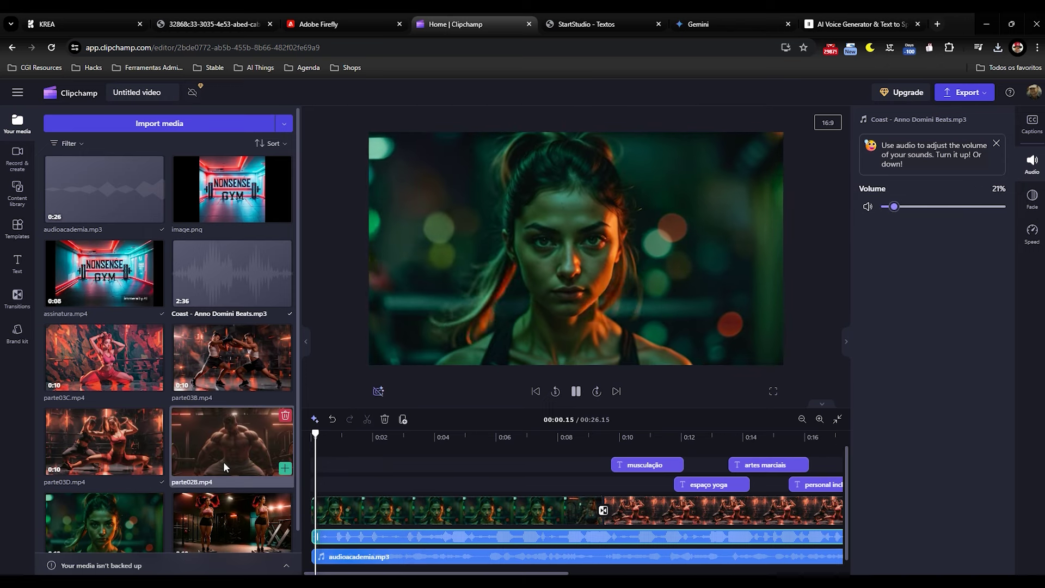
left_click_drag(896, 208, 901, 211)
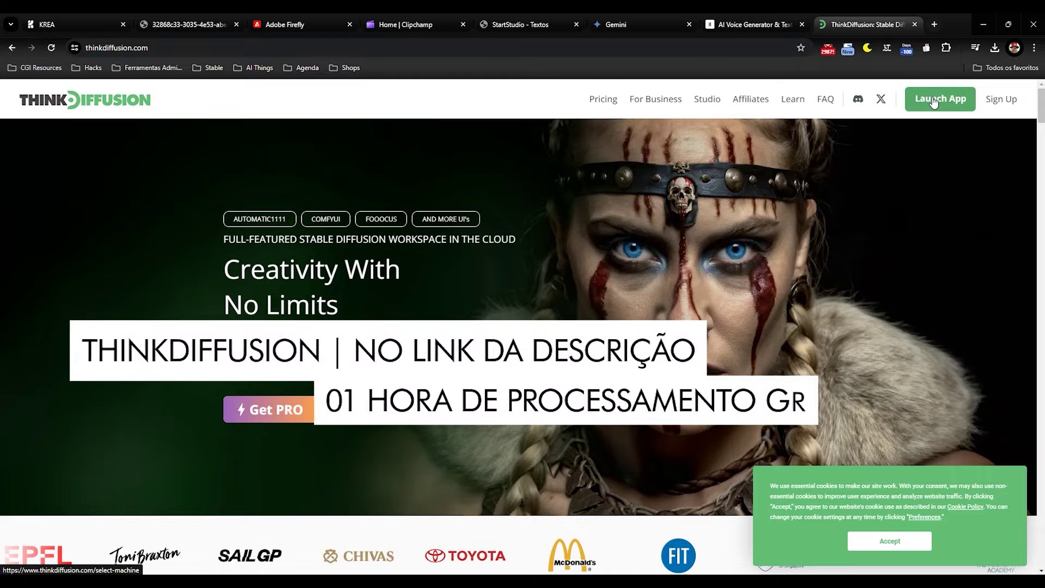
- Accept ThinkDiffusion's cookies and launch a Rapid FaceFusion machine
left_click(889, 541)
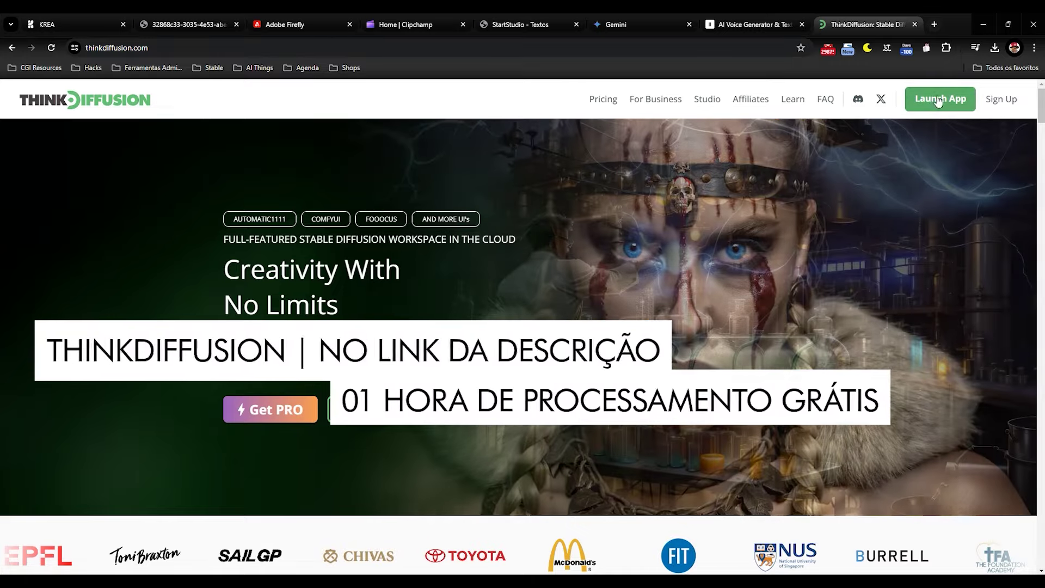
left_click(938, 100)
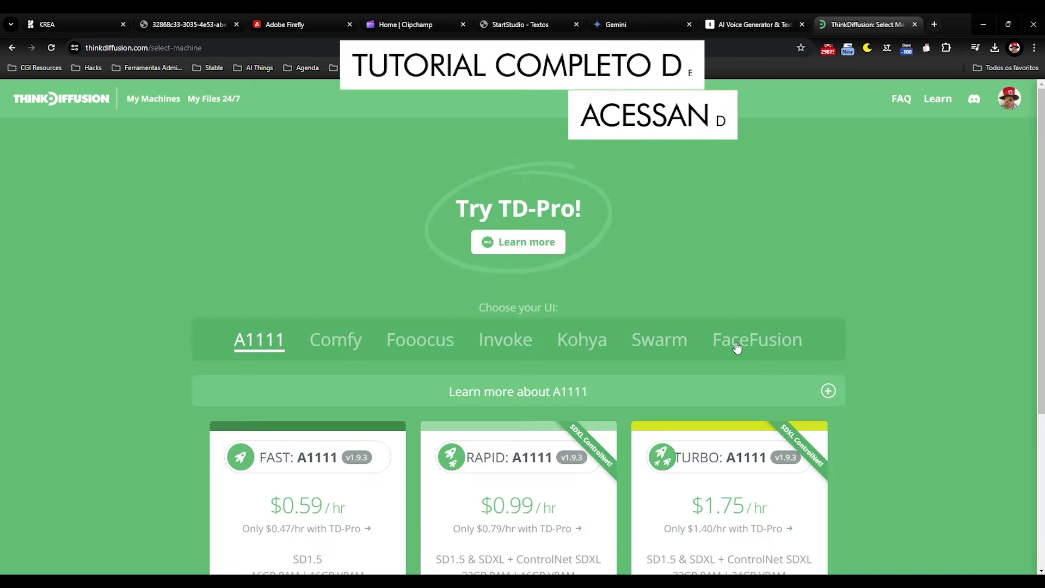
left_click(757, 339)
scroll(301, 403, "down", 1)
scroll(301, 403, "down", 3)
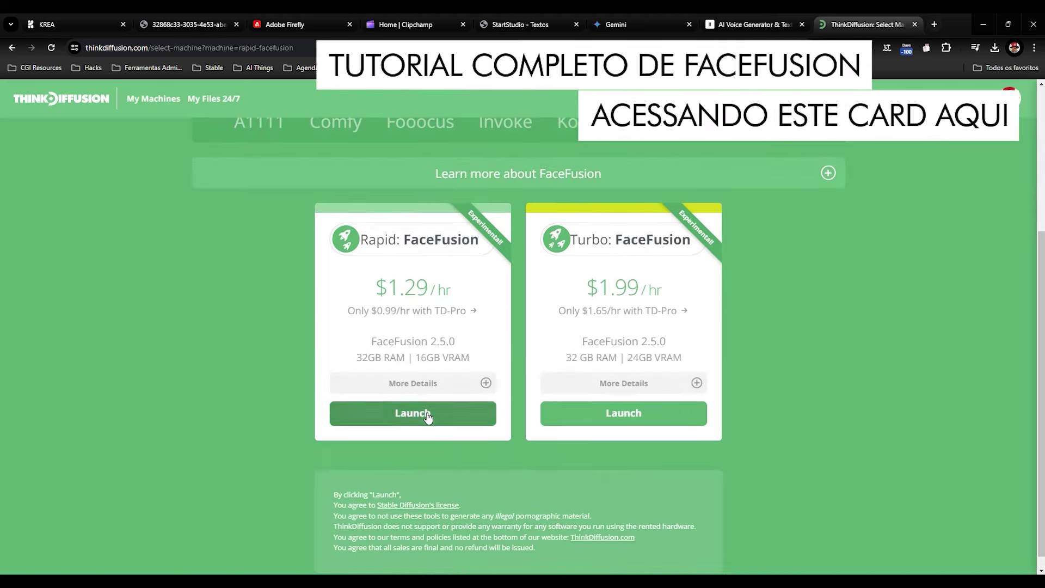
left_click(414, 415)
left_click(593, 283)
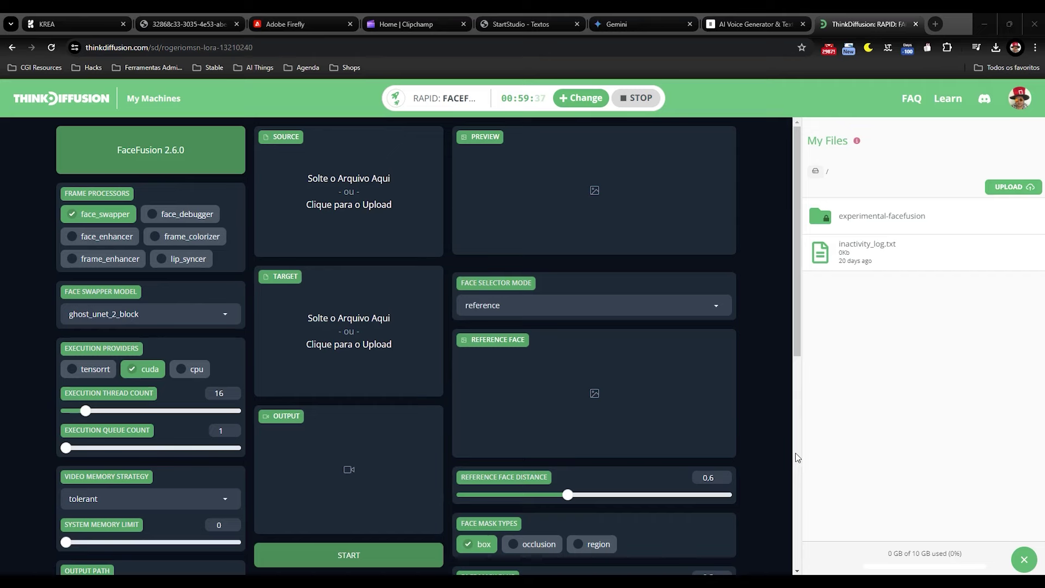
- Hide the browser's bookmarks bar and set FaceFusion's frame processors to lip_syncer and face_enhancer, with face_swapper disabled
key("ctrl+shift+b")
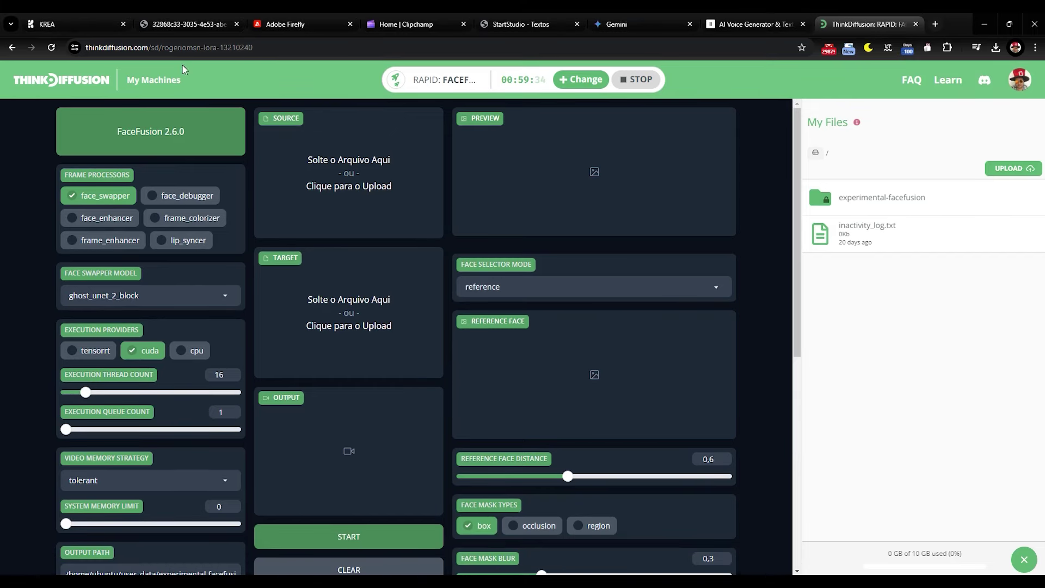
left_click(180, 240)
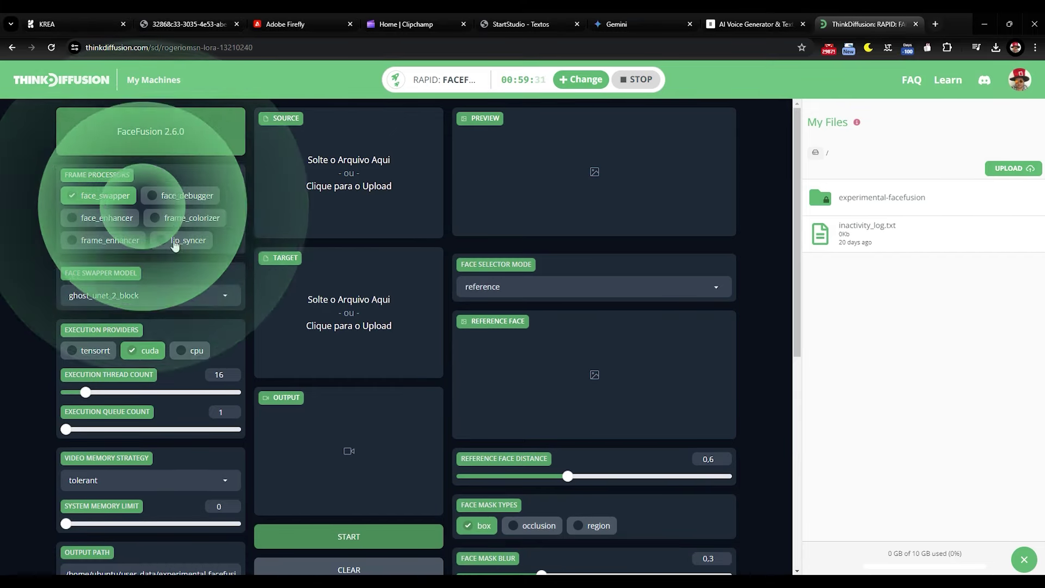
left_click(113, 198)
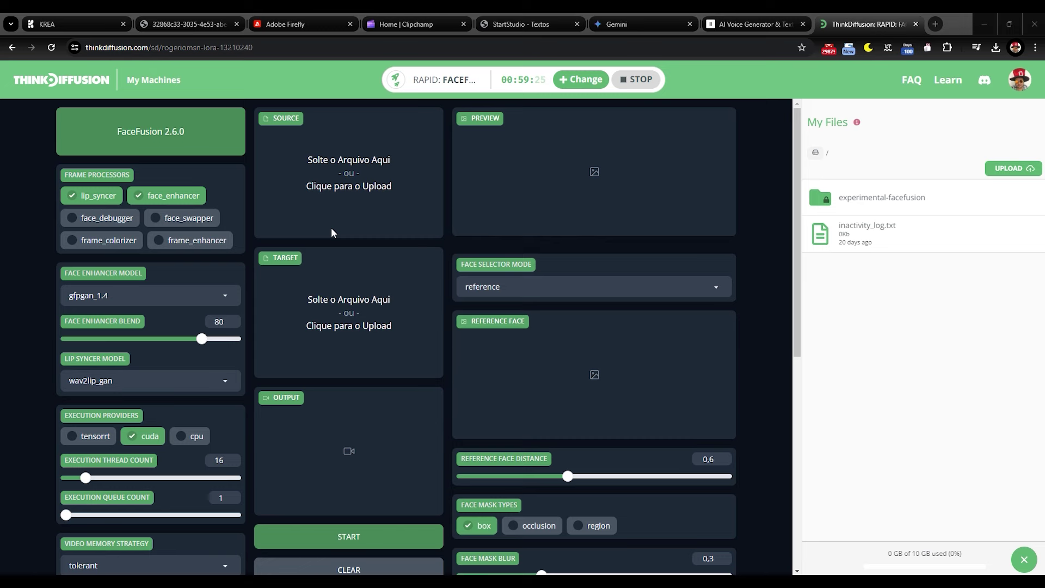
- Load audioacademia.mp3 from the audios folder as FaceFusion's source file
left_click(332, 229)
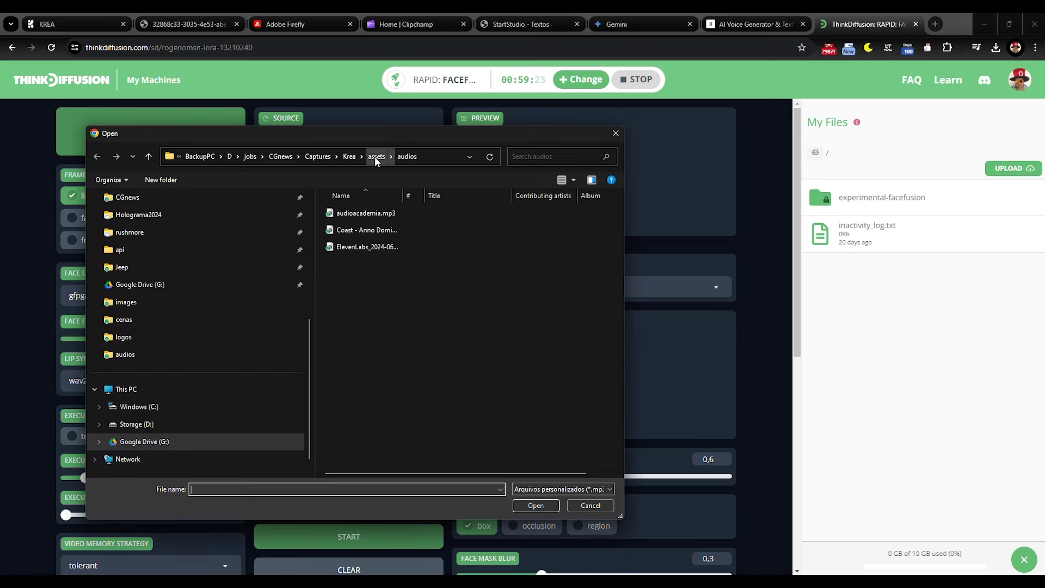
left_click(376, 158)
double_click(347, 212)
double_click(366, 213)
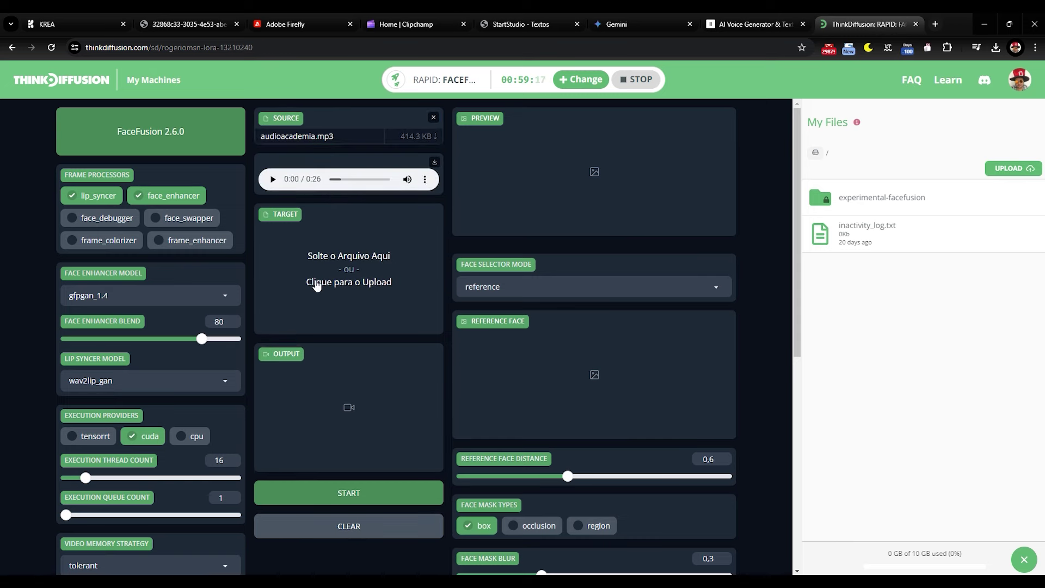
- Load parte01.mp4 from the cenas folder as FaceFusion's target video
left_click(317, 285)
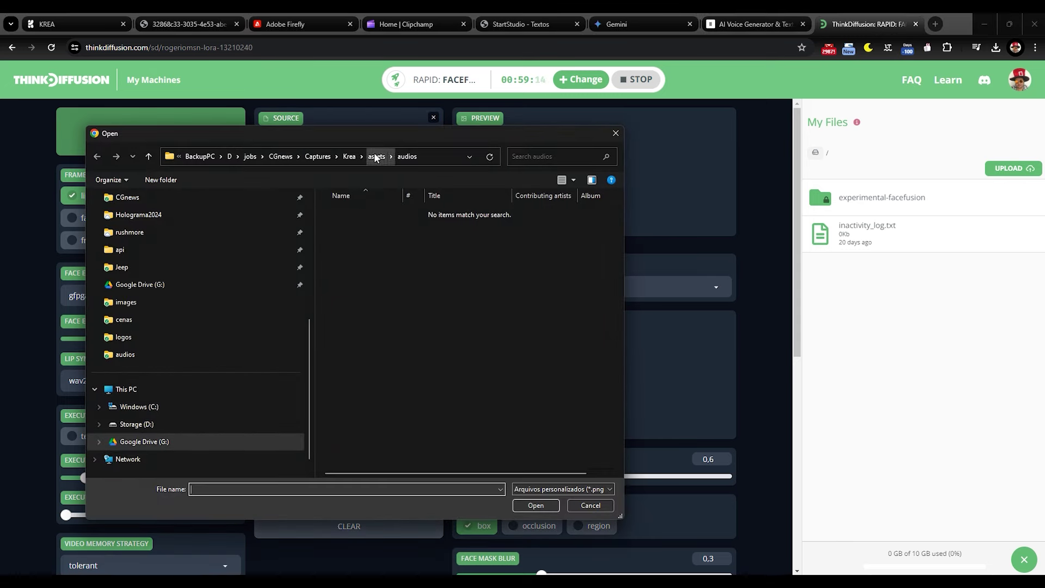
left_click(377, 156)
double_click(344, 230)
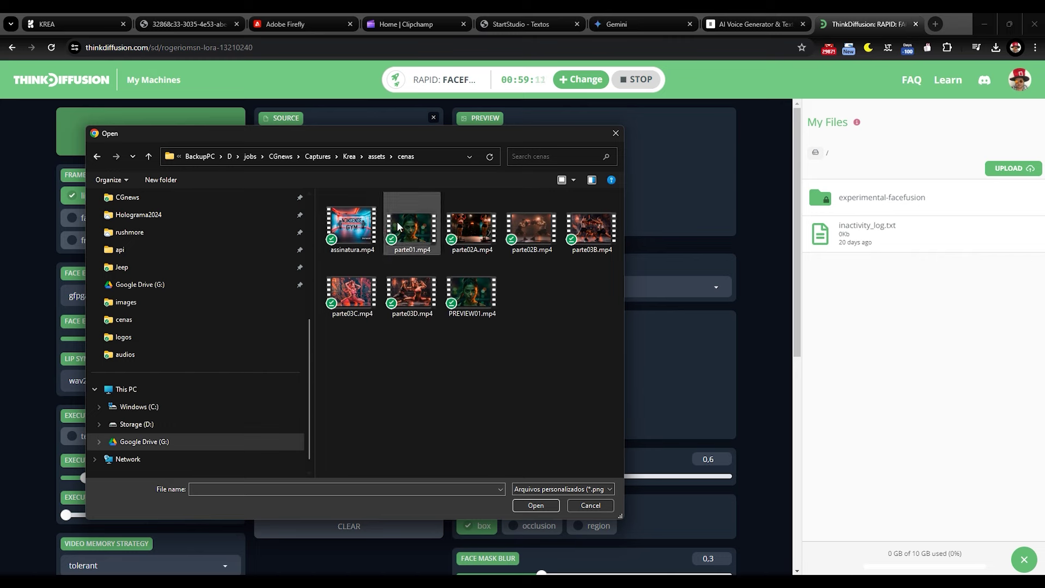
left_click(536, 505)
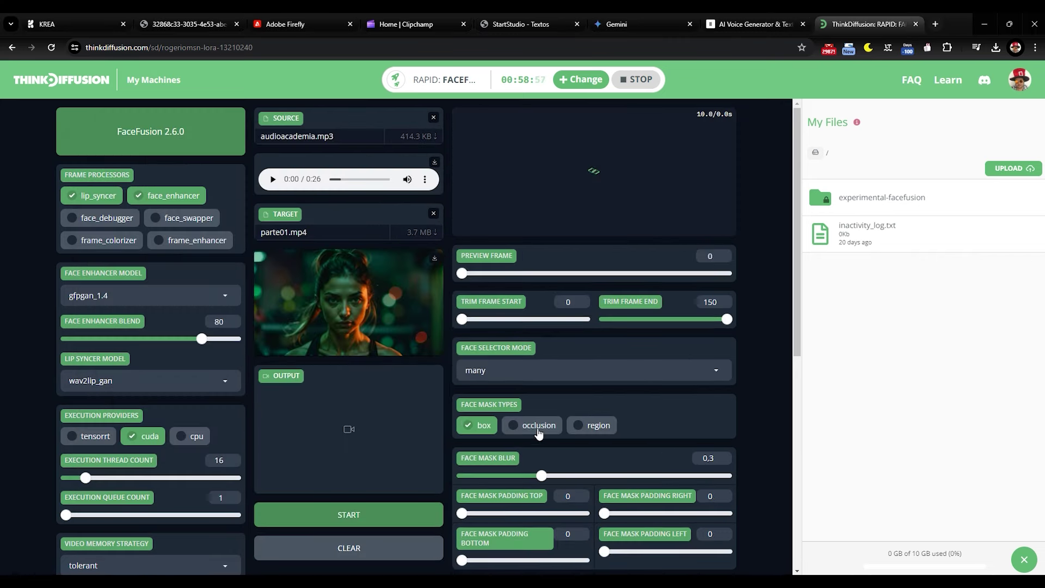
- Play the generated FaceFusion output video and save it in the cenas folder as parte01lipsync.mp4
scroll(538, 433, "down", 1)
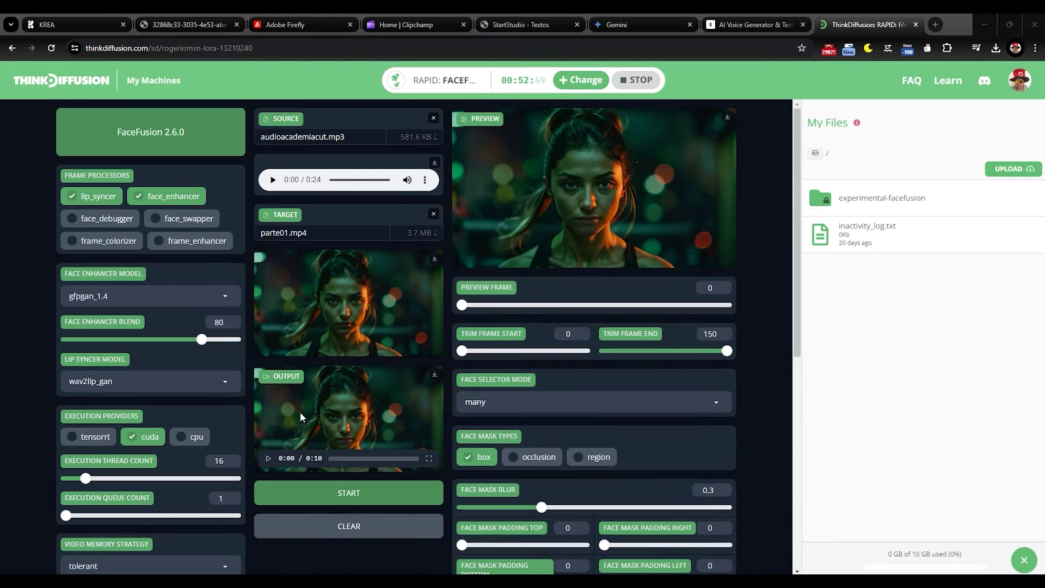
left_click(268, 458)
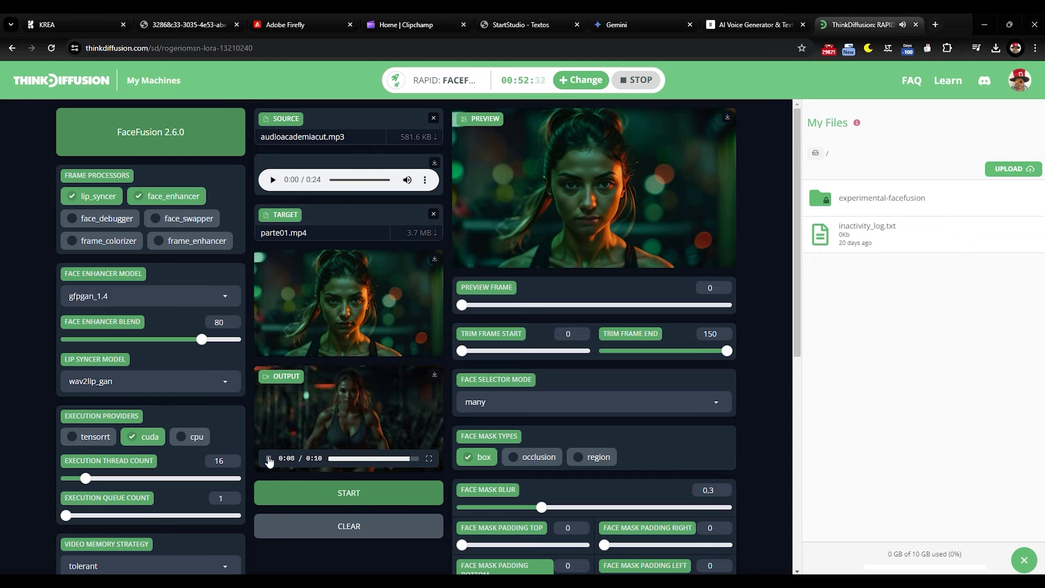
left_click(434, 374)
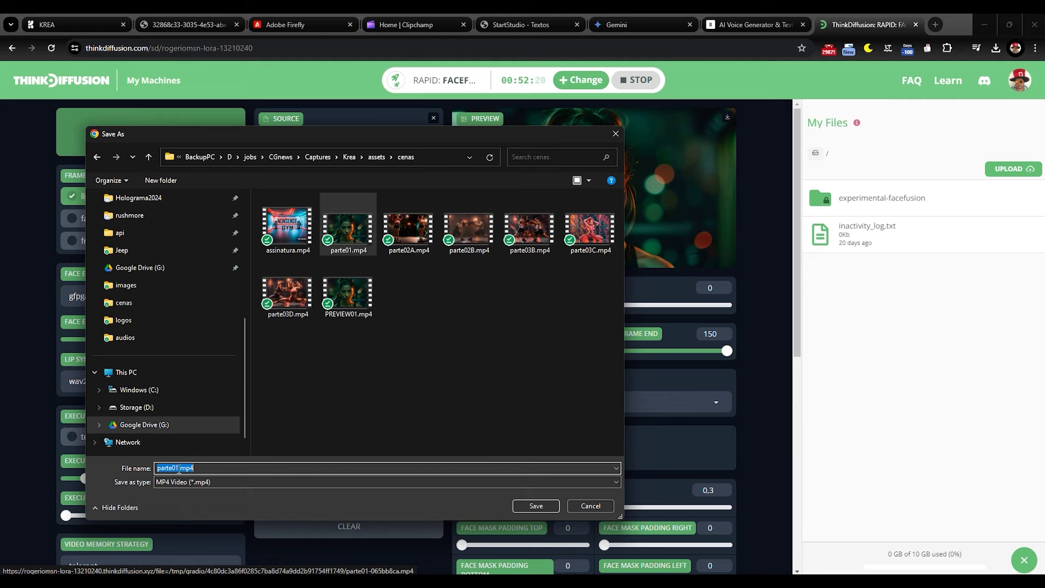
key("Return")
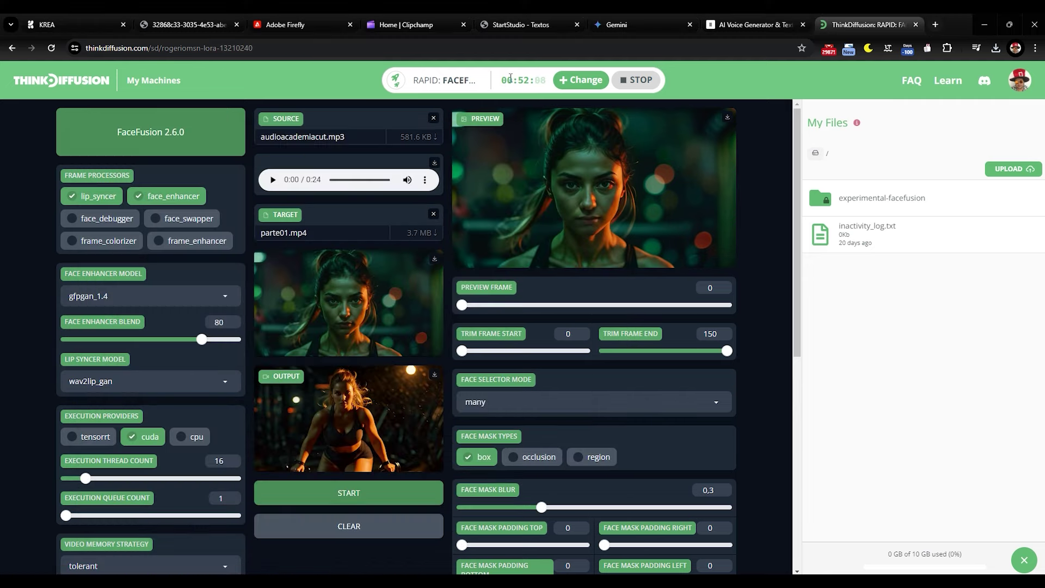
- Stop the running Rapid FaceFusion machine and confirm its shutdown
left_click(636, 79)
left_click(555, 393)
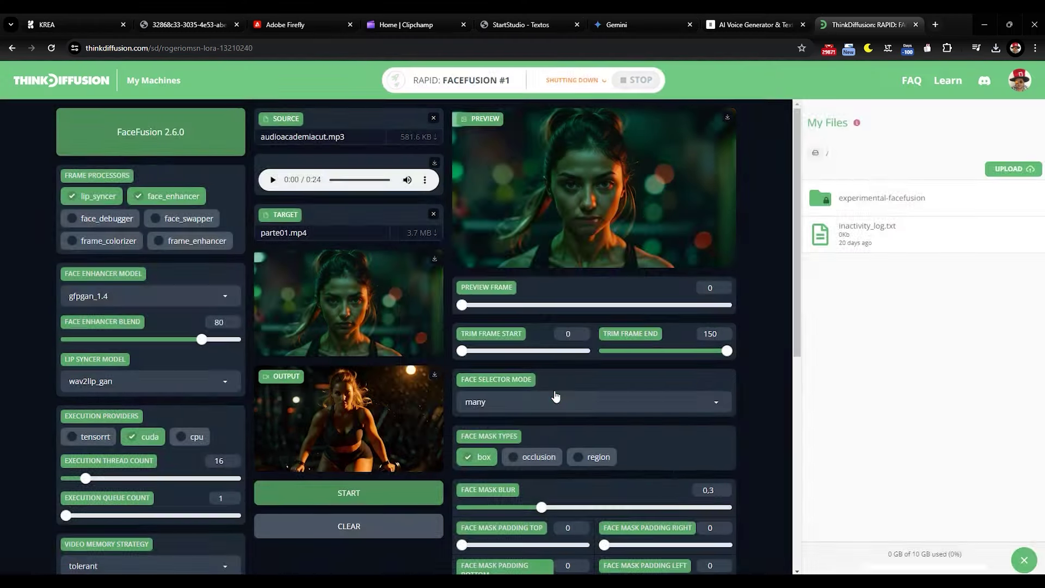
- Switch to the Clipchamp project and import parte01lipsync.mp4 from the cenas folder into its media
key("ctrl+4")
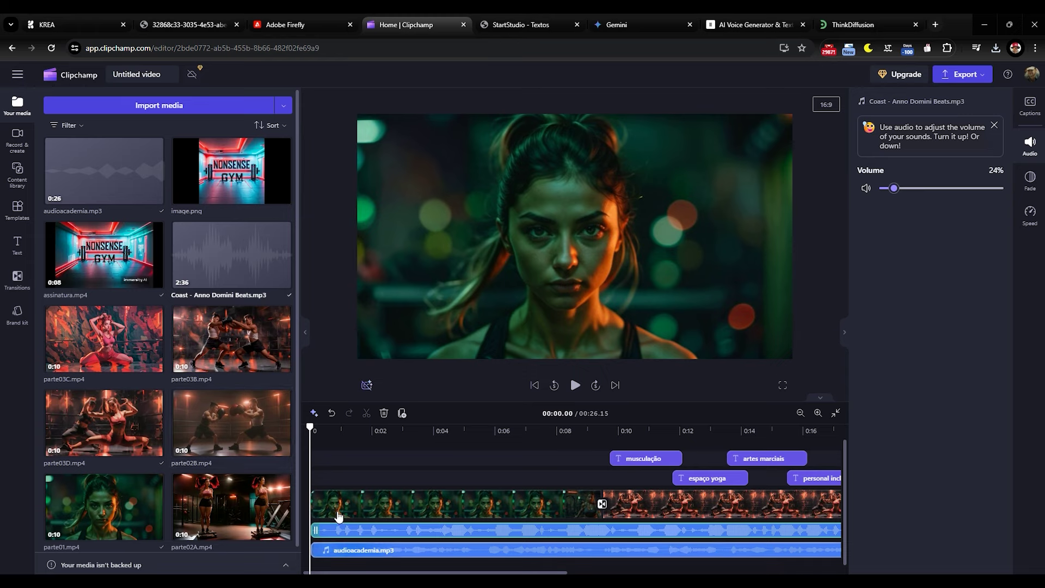
left_click(159, 105)
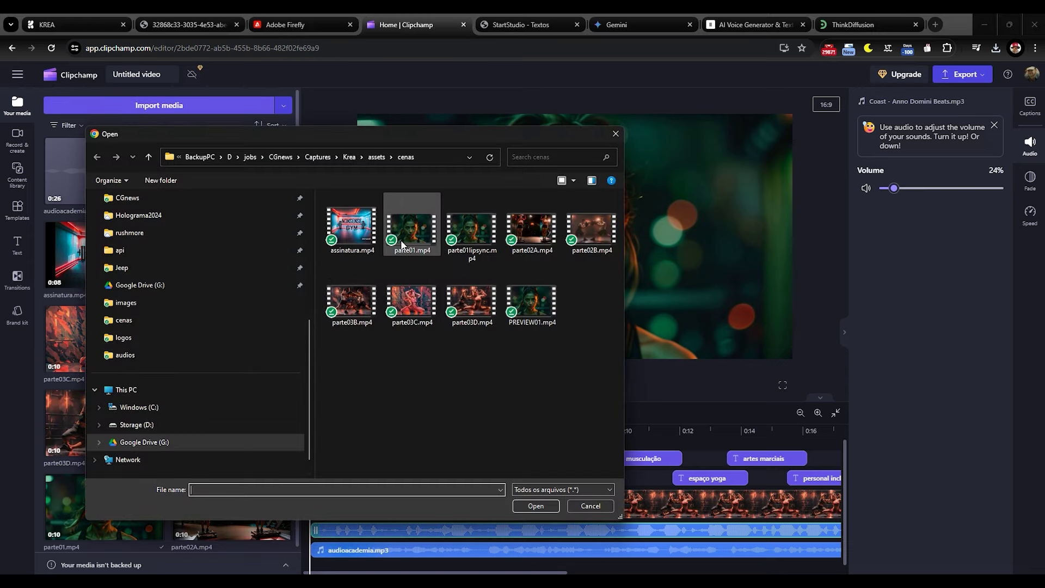
double_click(474, 231)
- Replace the opening parte01.mp4 clip on the timeline with parte01lipsync.mp4, placed at the start of the video track
left_click(434, 506)
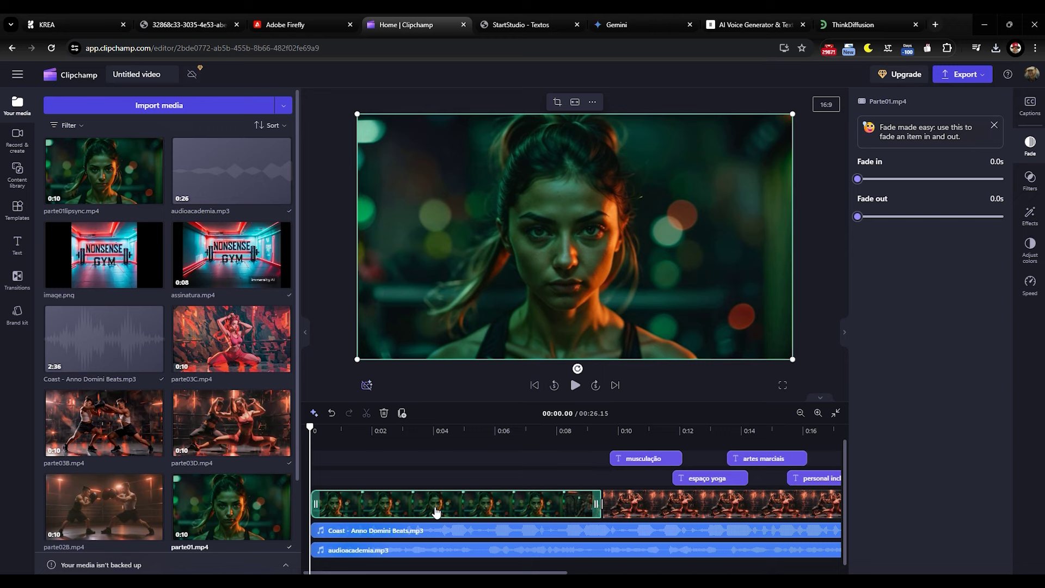
key("Delete")
left_click(99, 173)
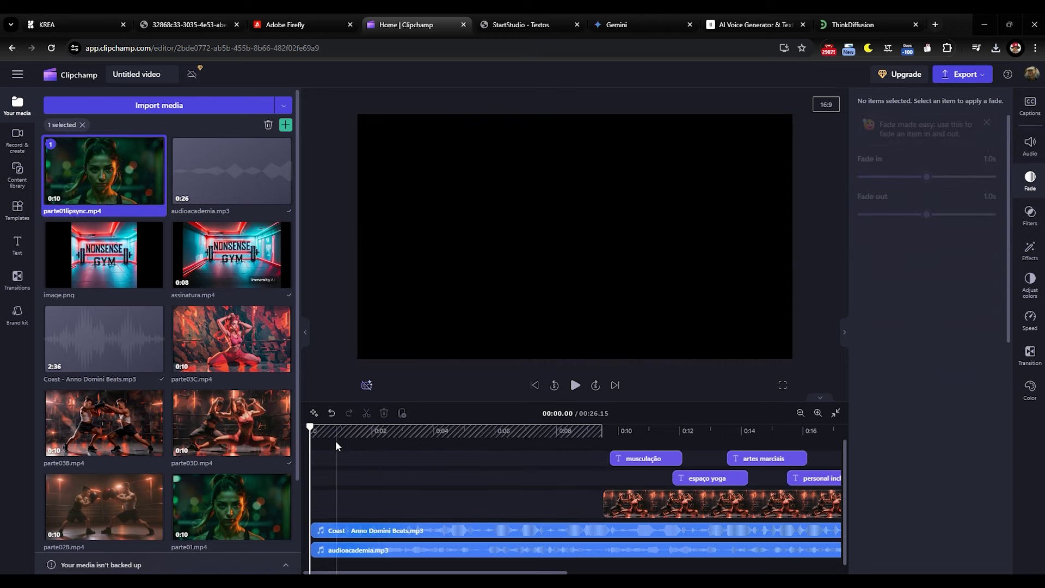
left_click_drag(109, 180, 319, 498)
- Detach the audio from the parte01lipsync.mp4 clip on the timeline
right_click(341, 509)
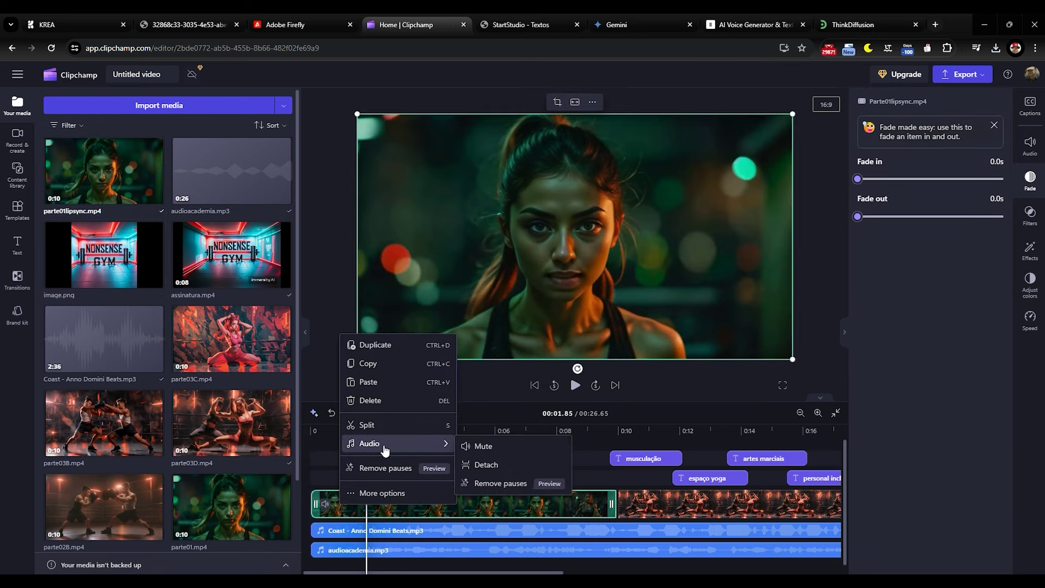
left_click(482, 465)
left_click(579, 505)
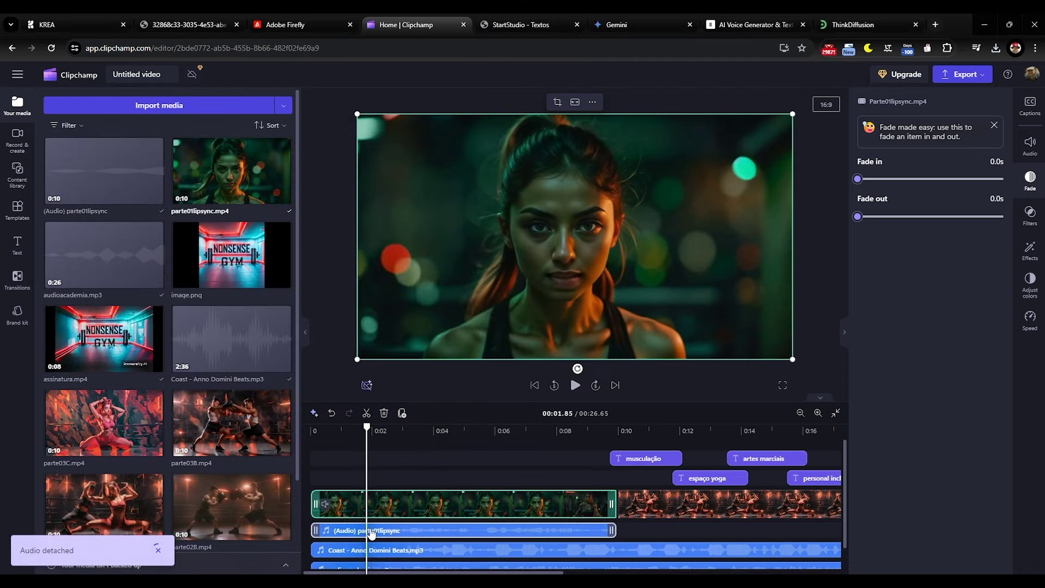